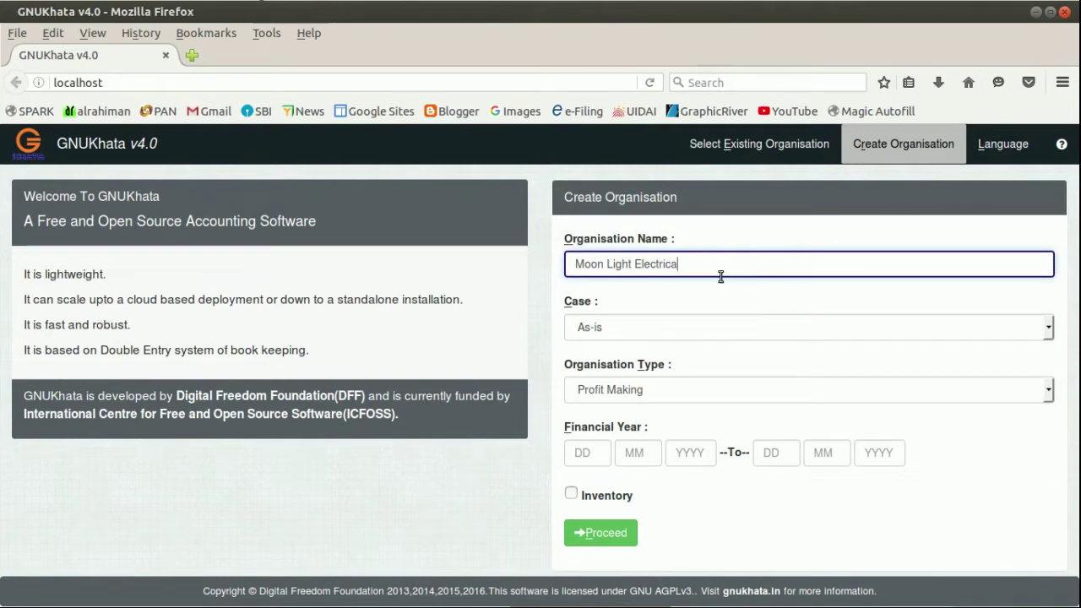
Enter 01-01-2017 as the financial year start and submit the organisation details.
key(Tab)
text(01012017)
key(Return)
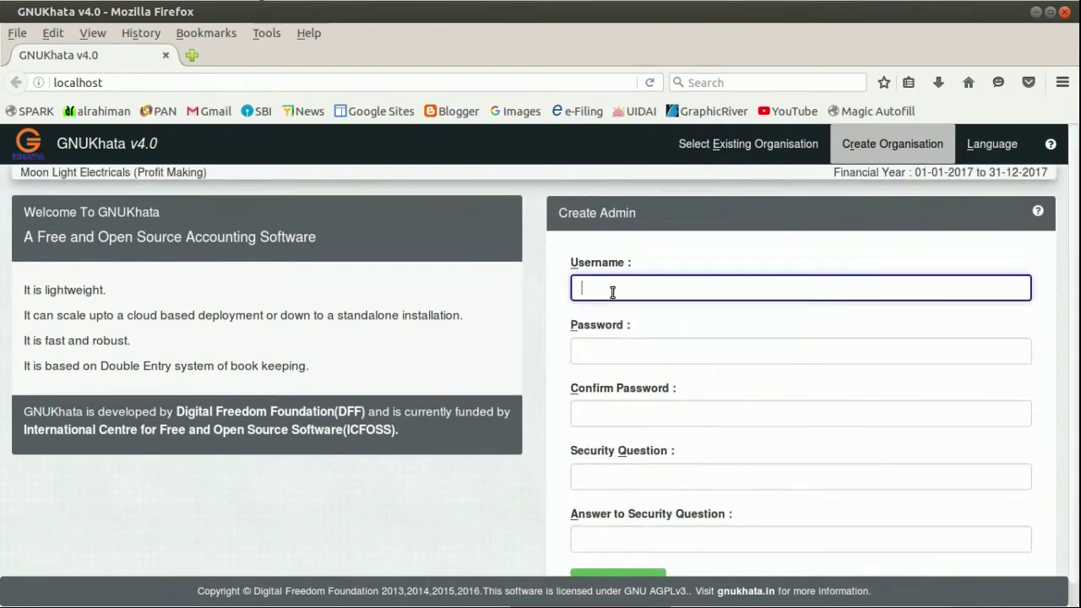
Create the admin login with a username, password, Favourite Subject security question and answer.
text(Admin)
click(611, 350)
text(1234)
key(Tab)
text(1234)
key(Tab)
click(614, 475)
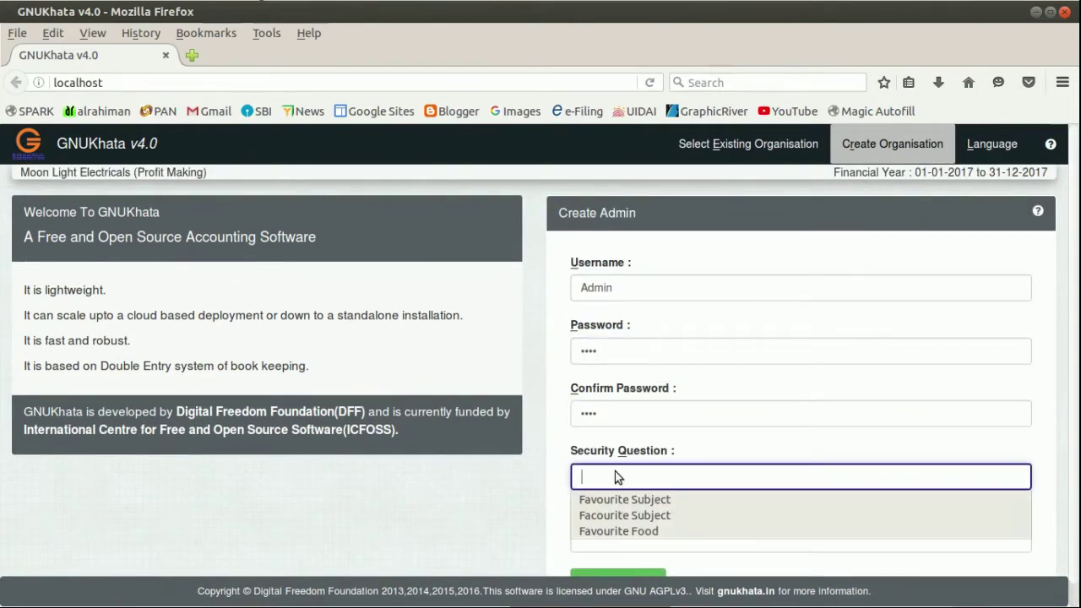
click(614, 497)
click(627, 519)
click(628, 538)
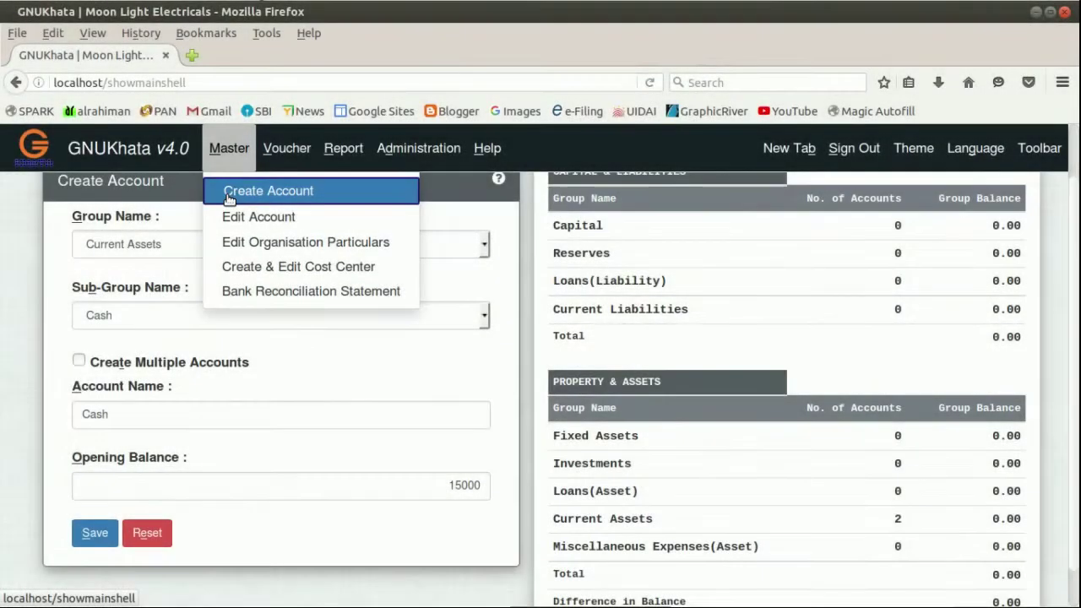
Save a new 'Cash' account in Current Assets › Cash with a 15000 opening balance.
click(227, 195)
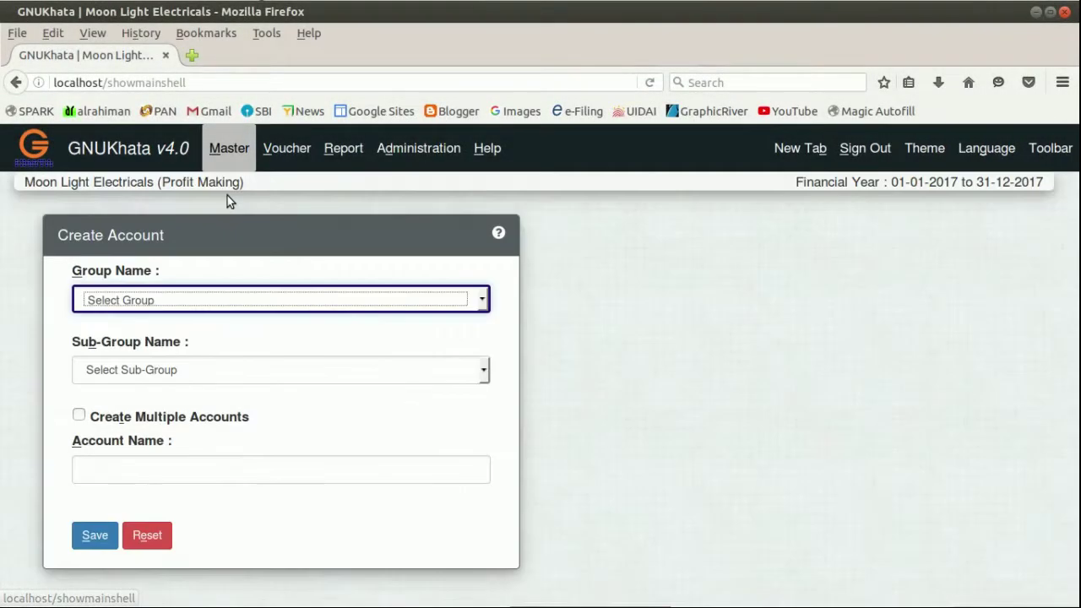
click(160, 304)
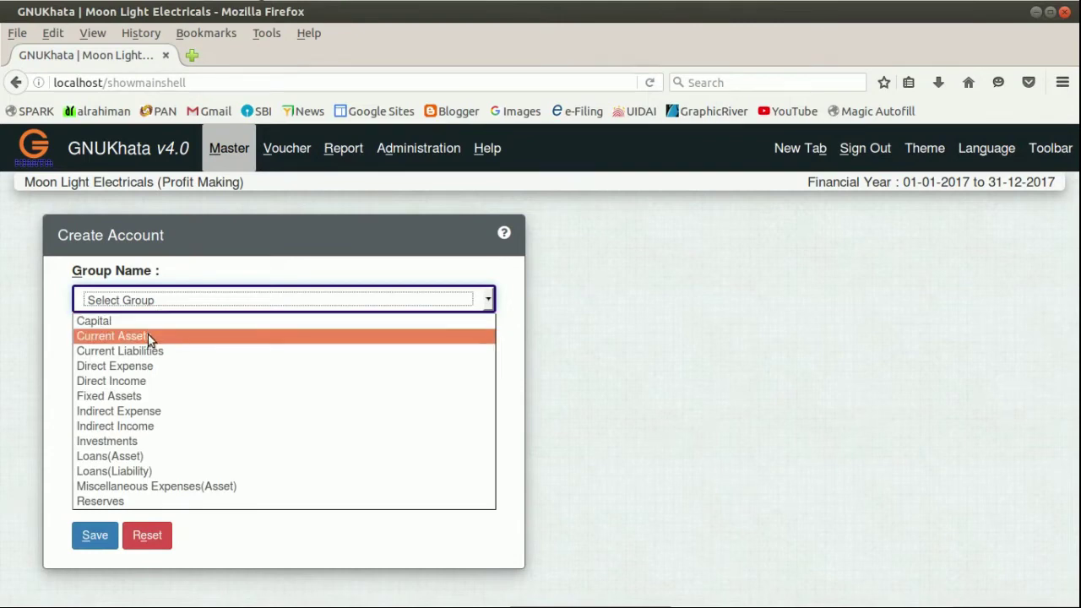
click(148, 335)
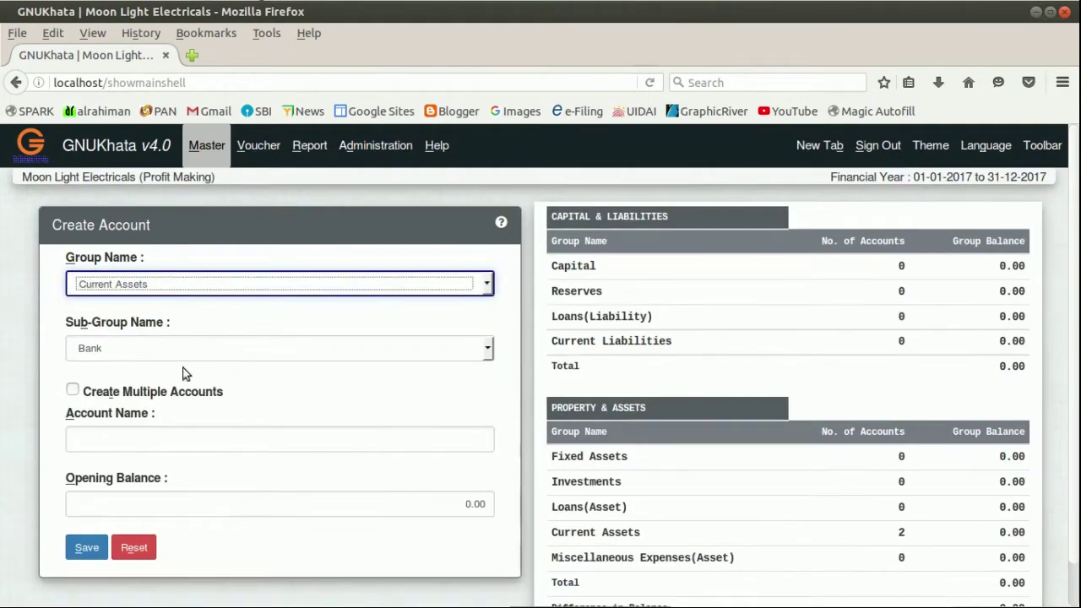
click(174, 350)
click(152, 381)
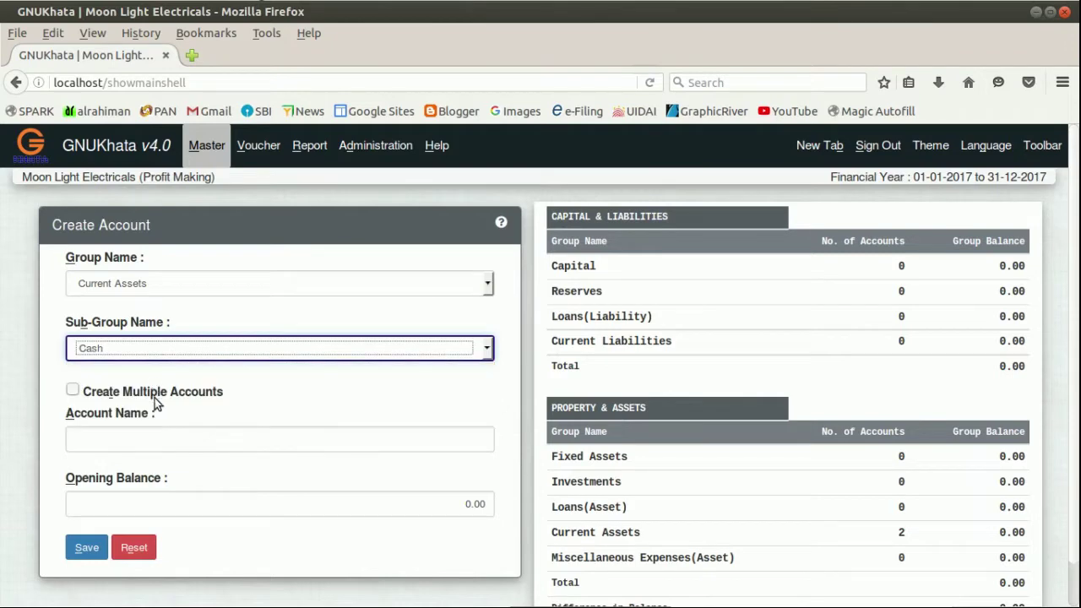
click(146, 445)
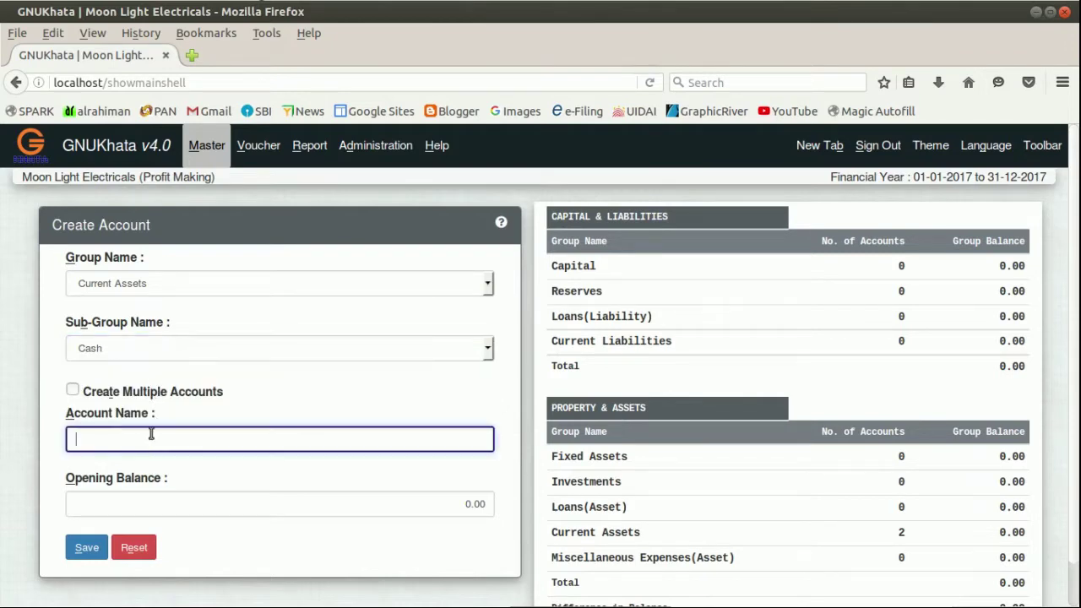
text(Cas)
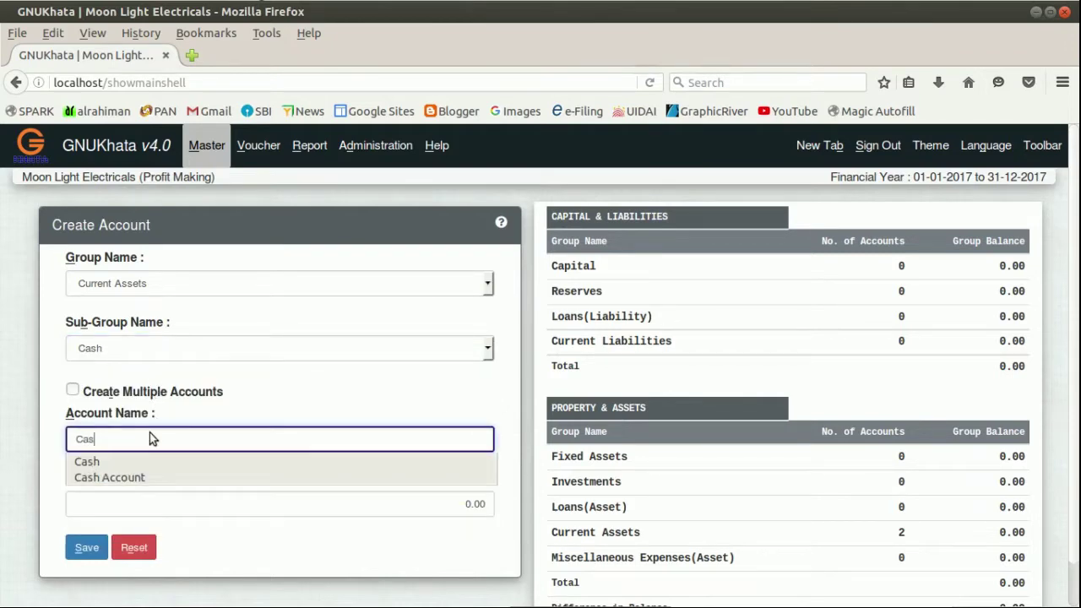
text(h)
key(Tab)
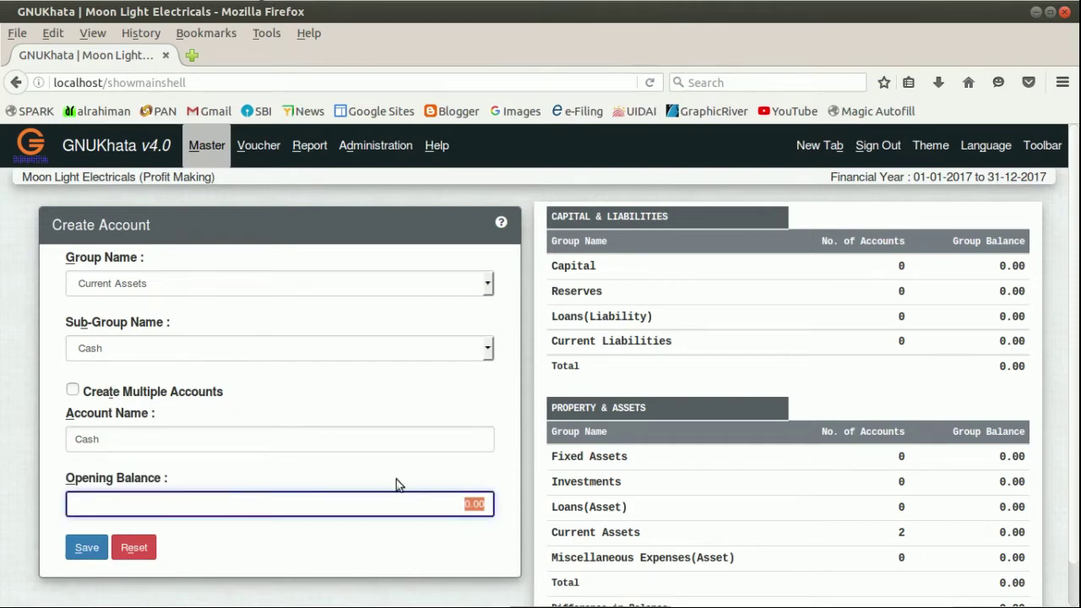
text(15)
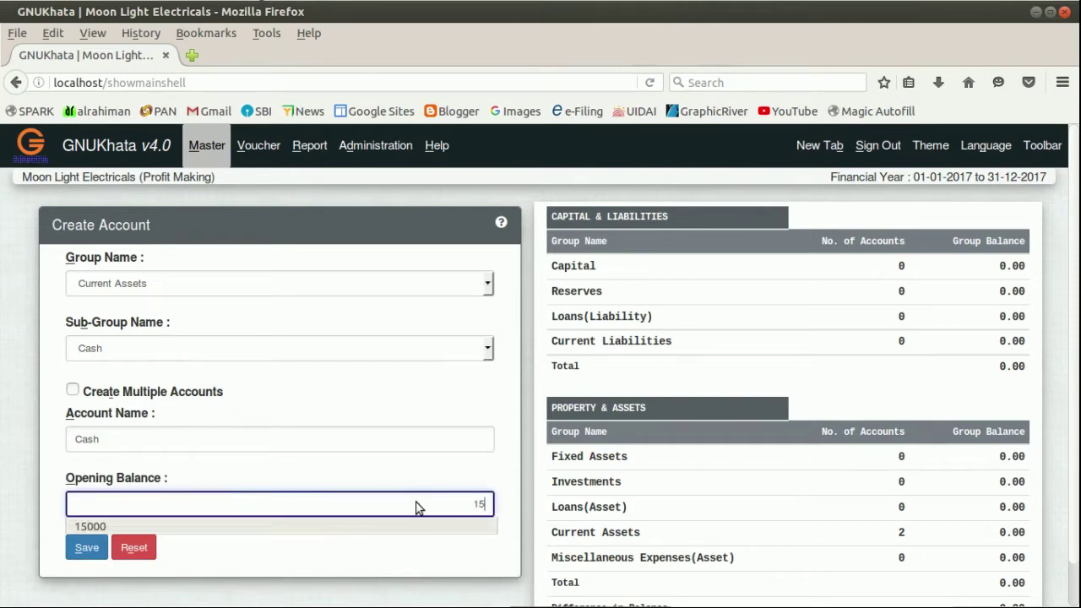
text(000)
click(93, 553)
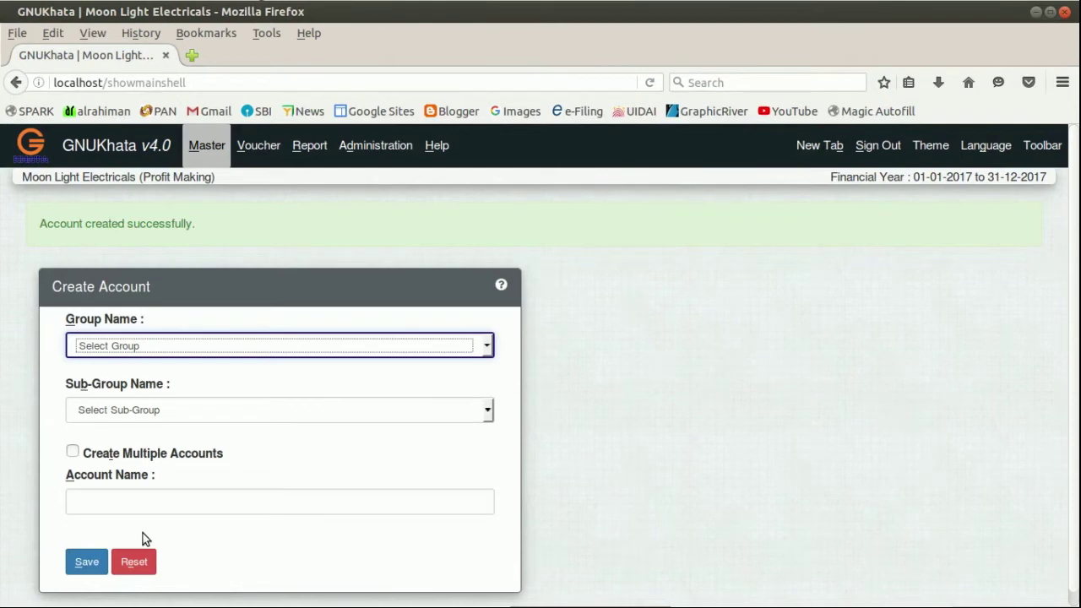
Save a 'Canara Bank' account in Current Assets › Bank with a 42000 opening balance.
click(166, 287)
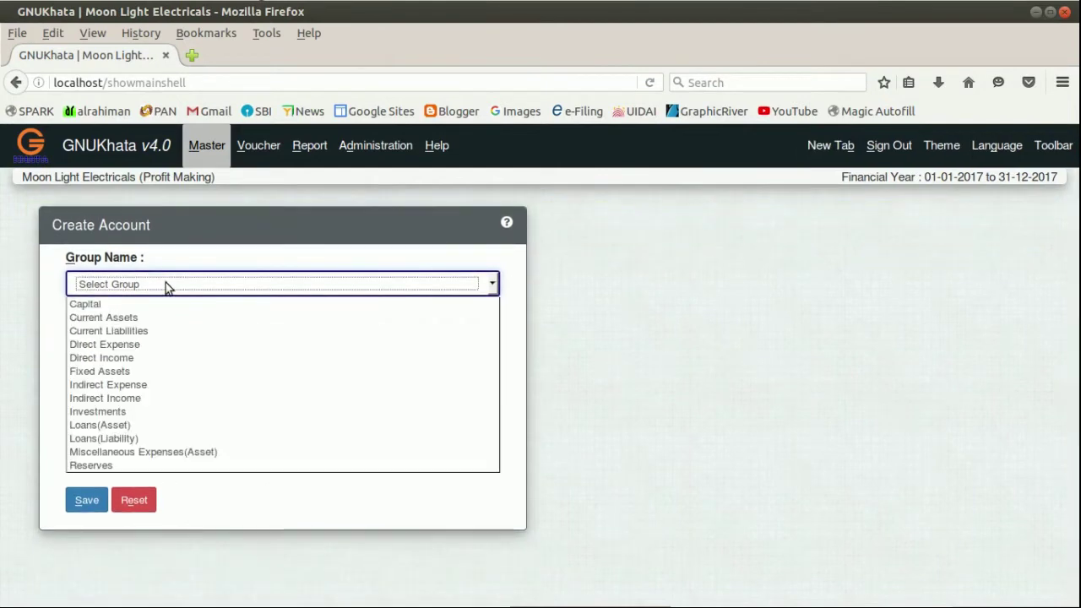
click(139, 317)
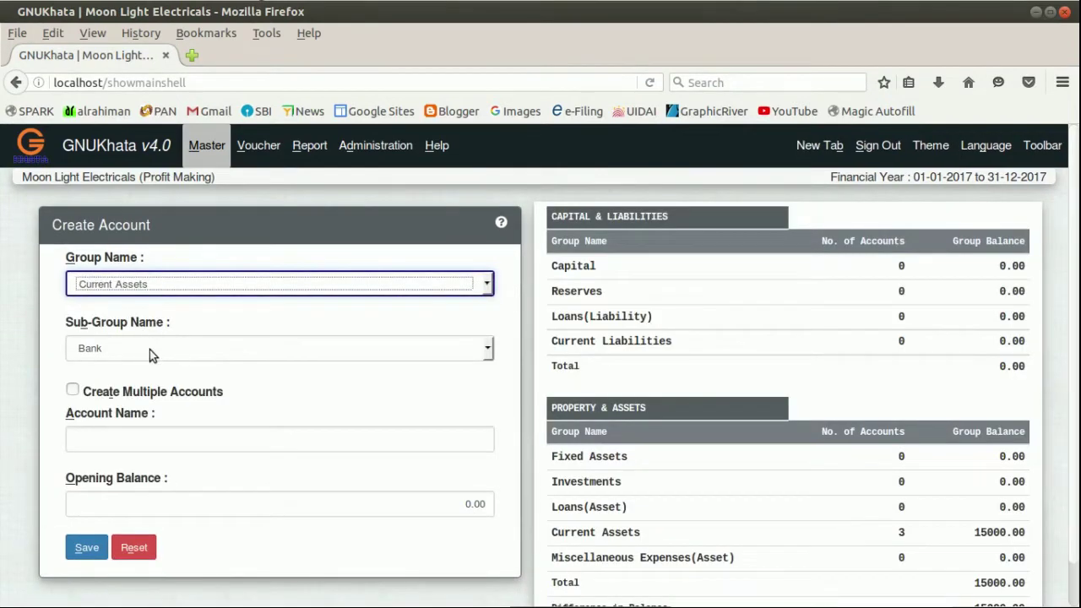
click(154, 346)
click(154, 346)
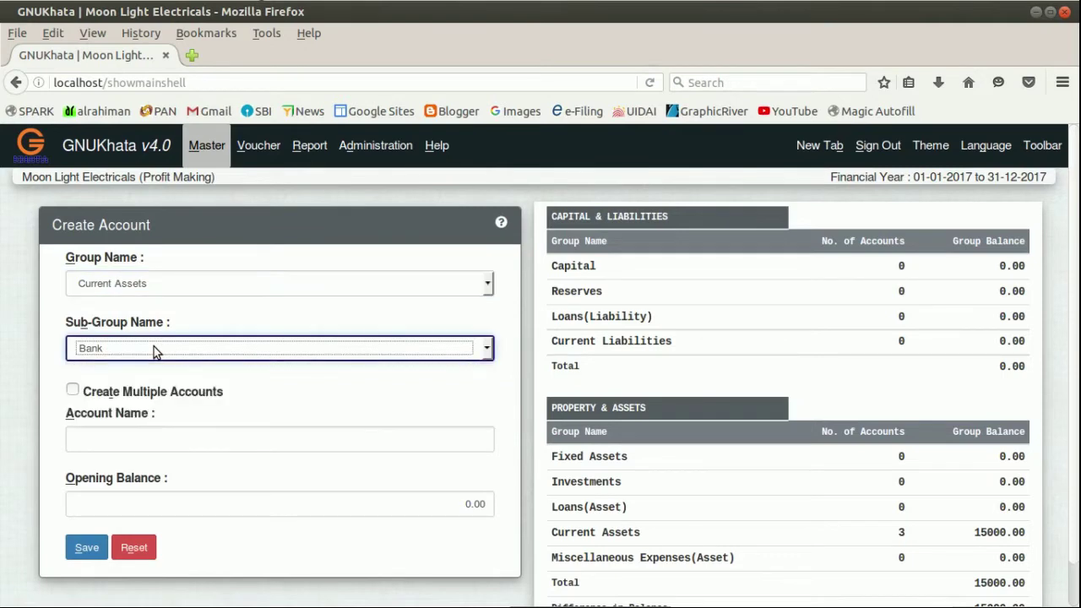
click(145, 450)
text(Canara)
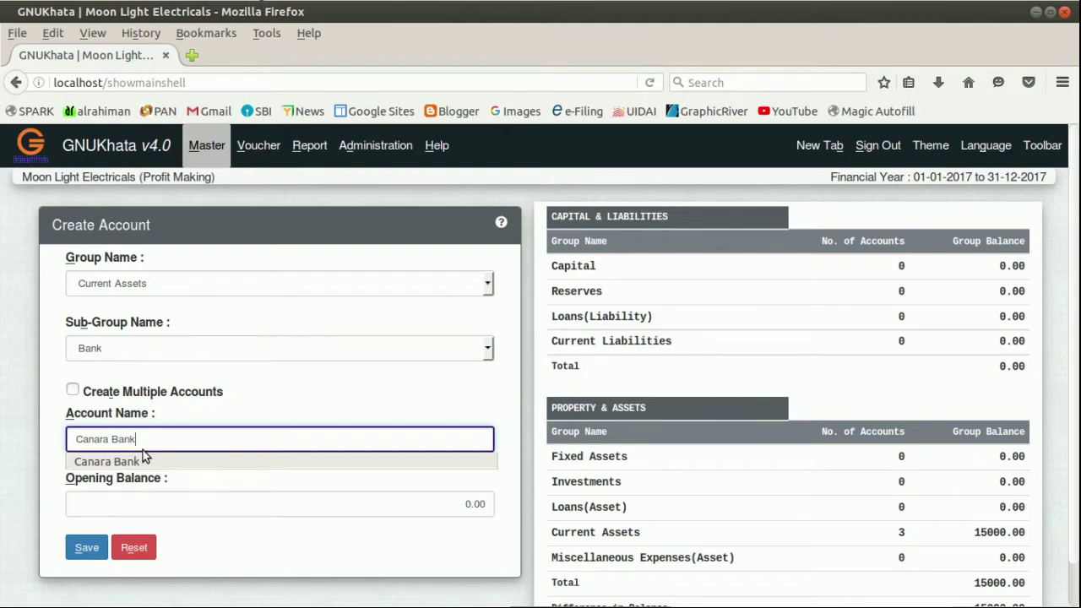
text( Bank)
click(80, 502)
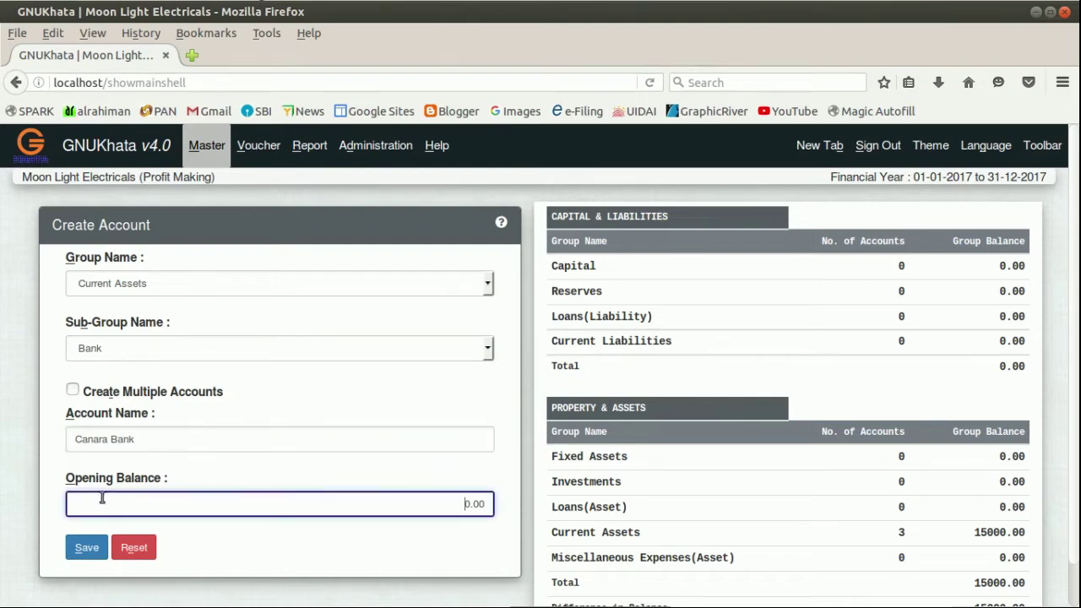
click(102, 500)
double_click(227, 506)
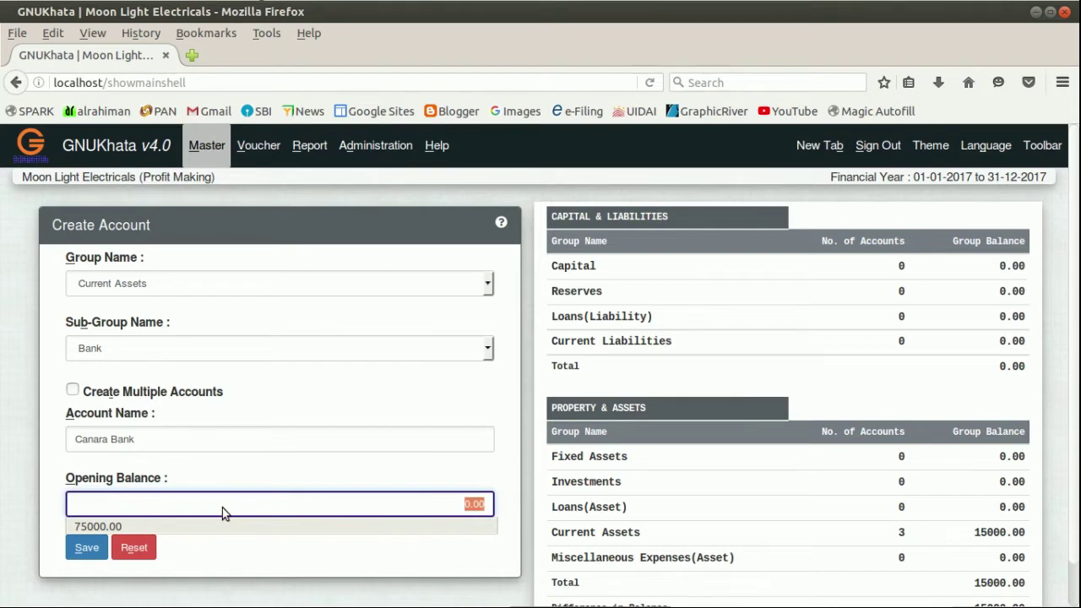
text(42000)
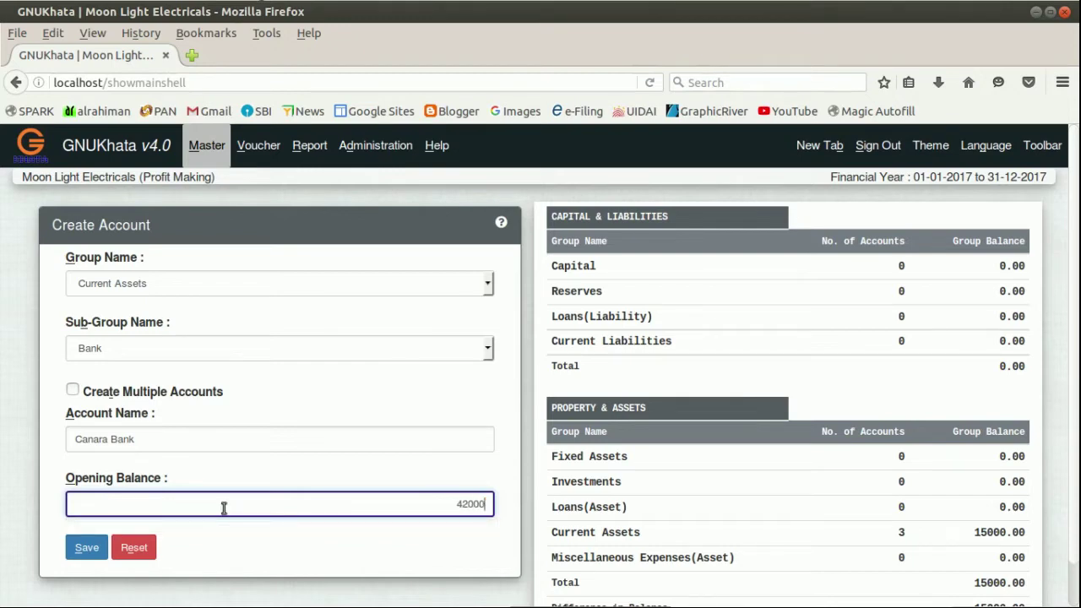
click(103, 553)
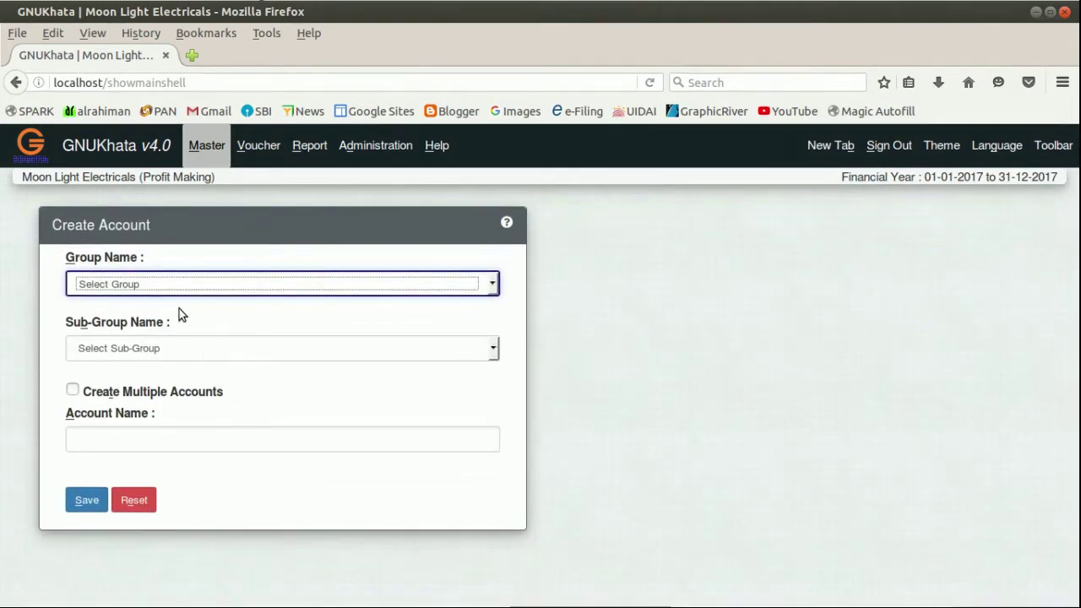
Save a debtor account under the customer's name in Current Assets › Sundry Debtors, opening balance 1800.
click(184, 289)
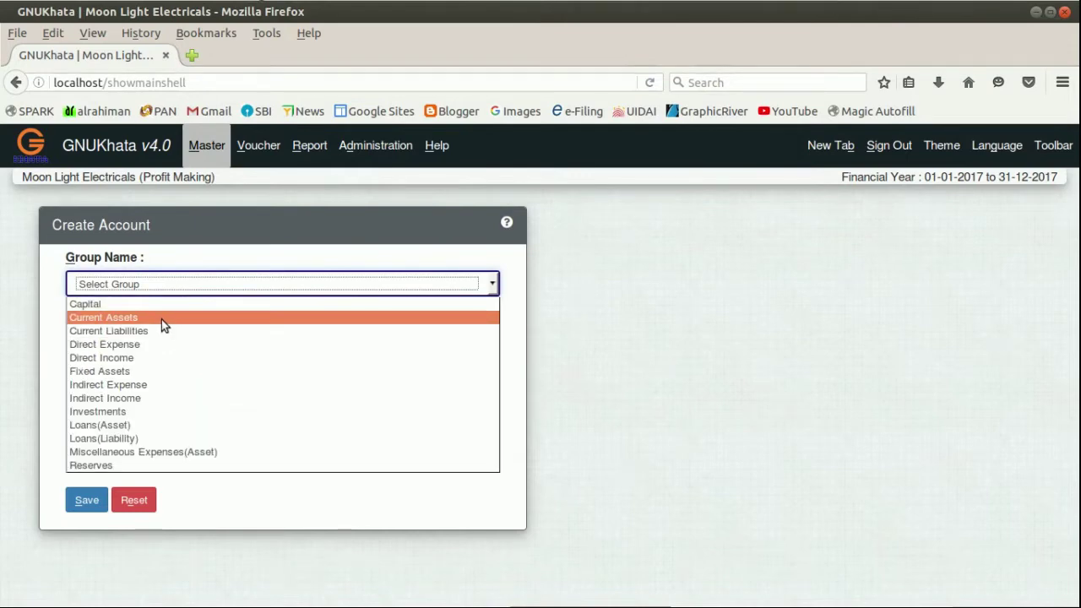
click(161, 319)
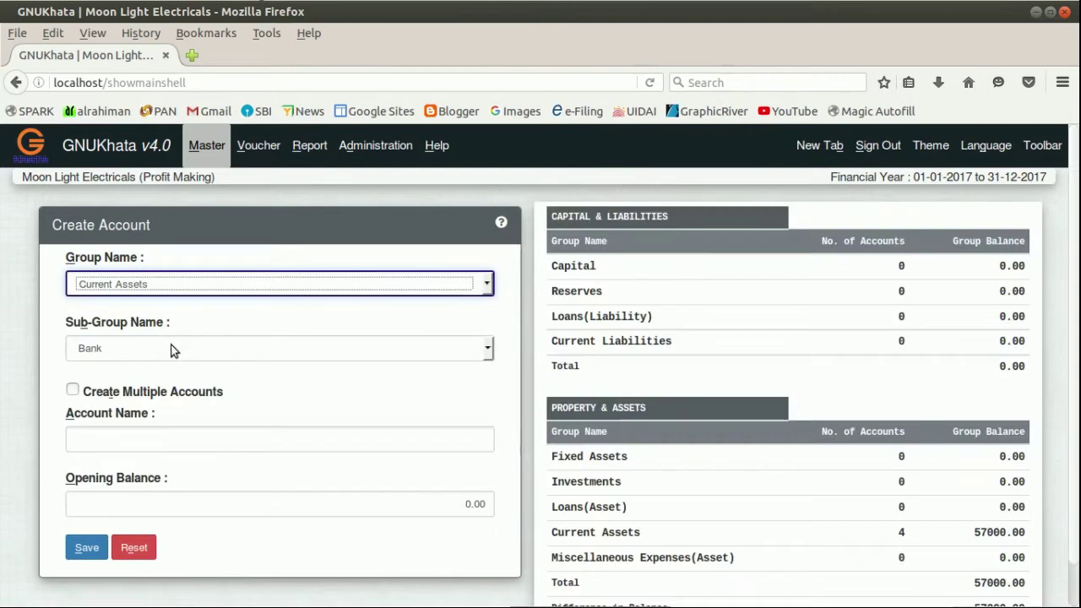
click(171, 349)
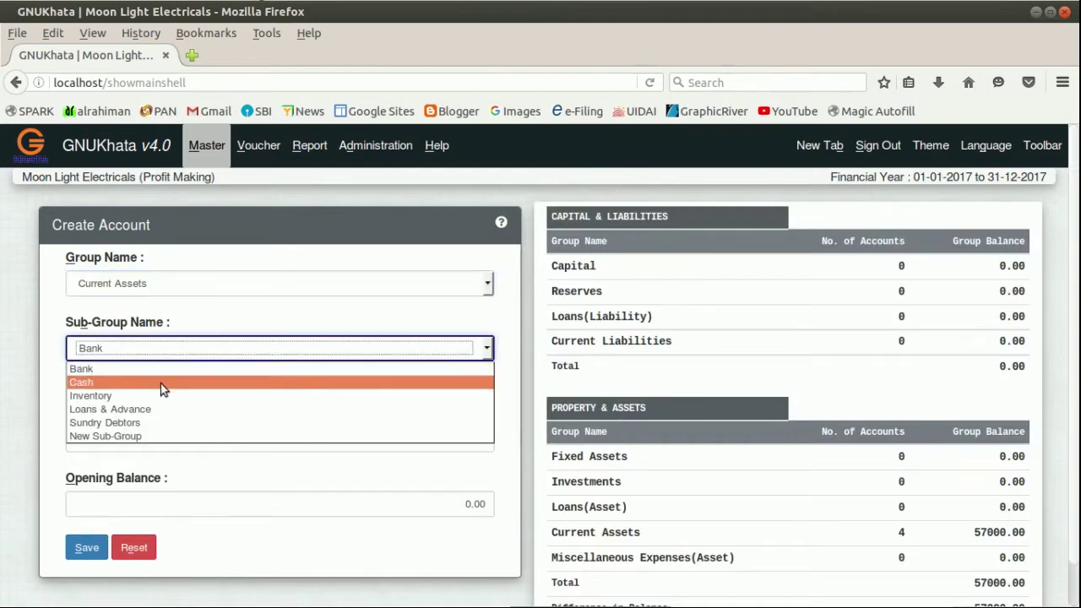
click(154, 420)
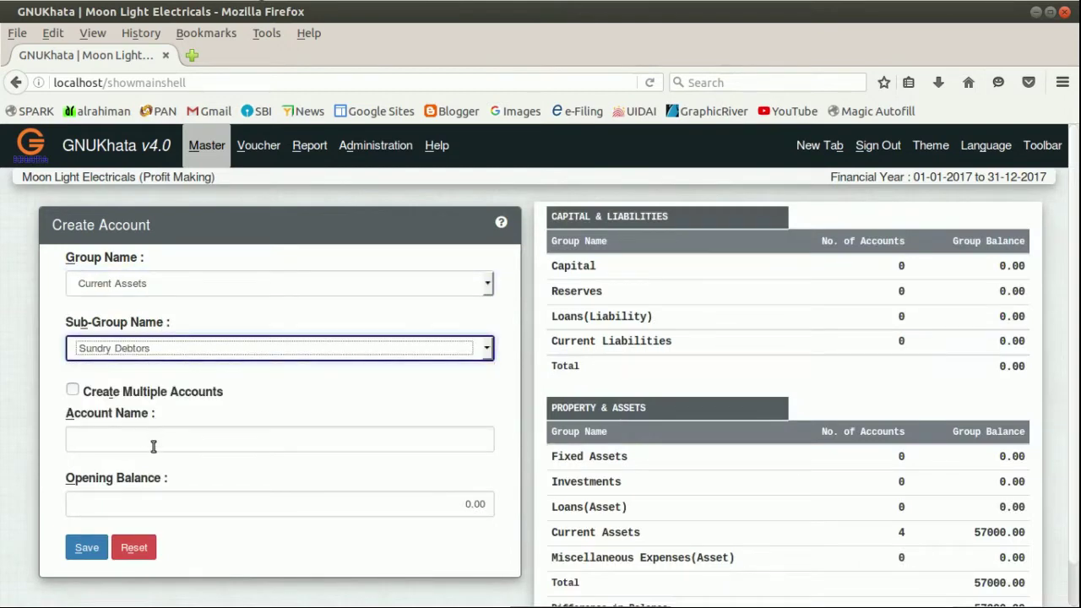
click(145, 451)
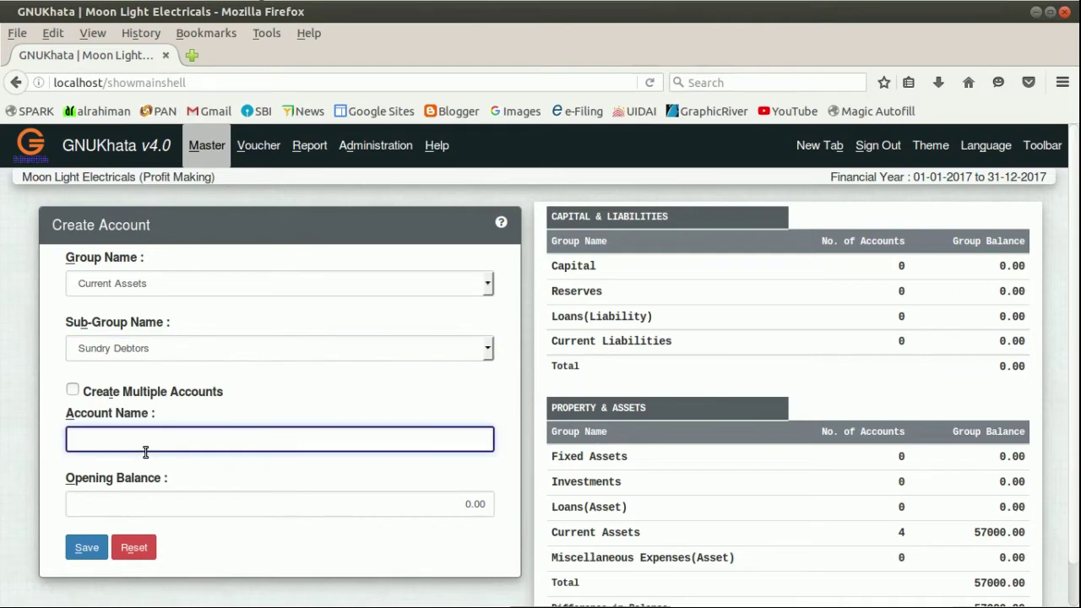
text(Manoj)
key(Tab)
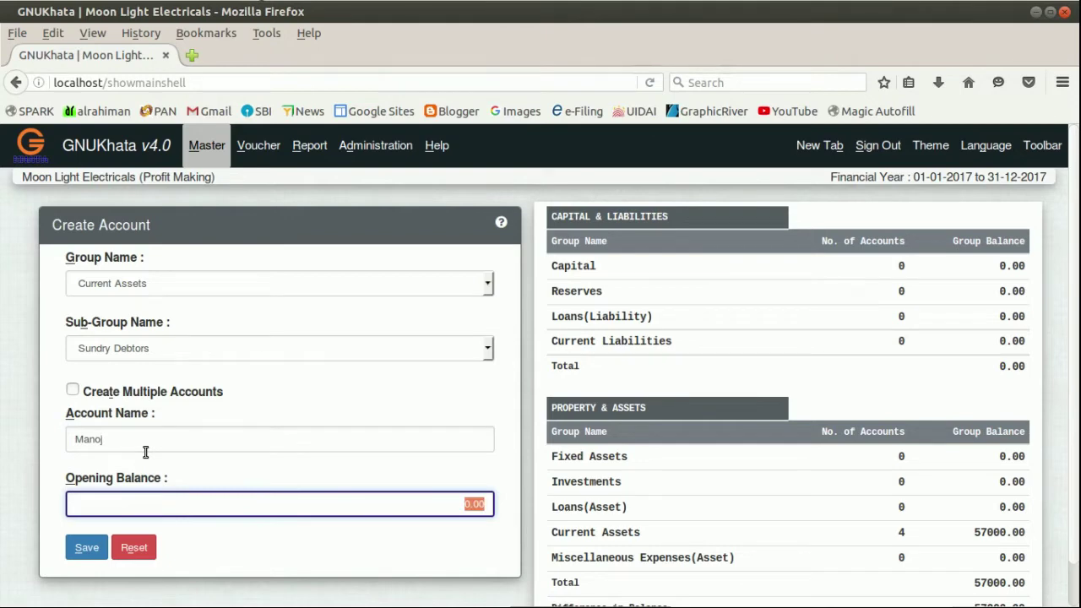
text(1)
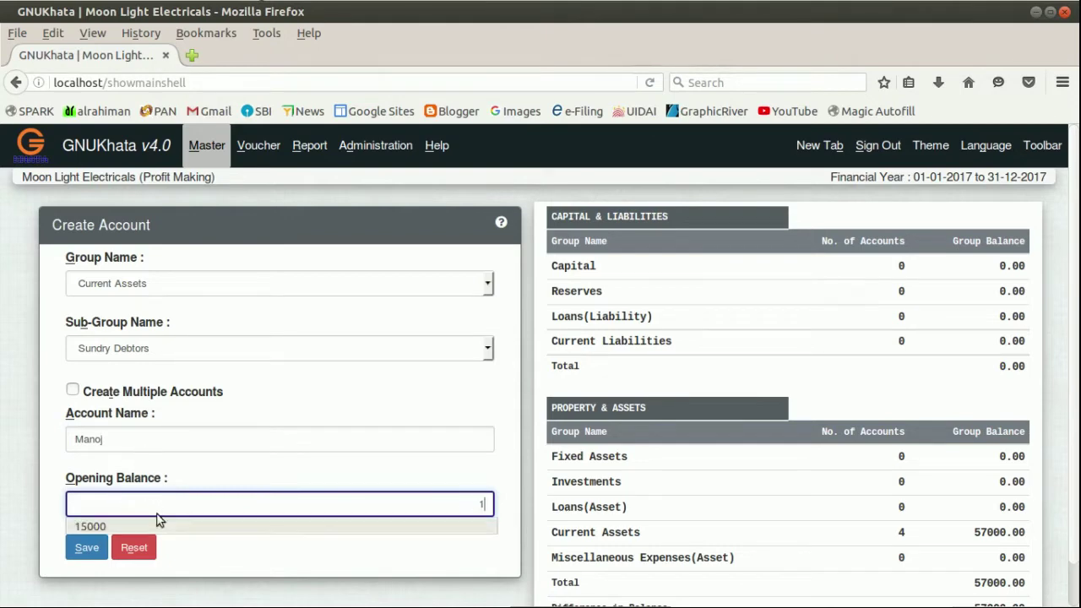
text(800)
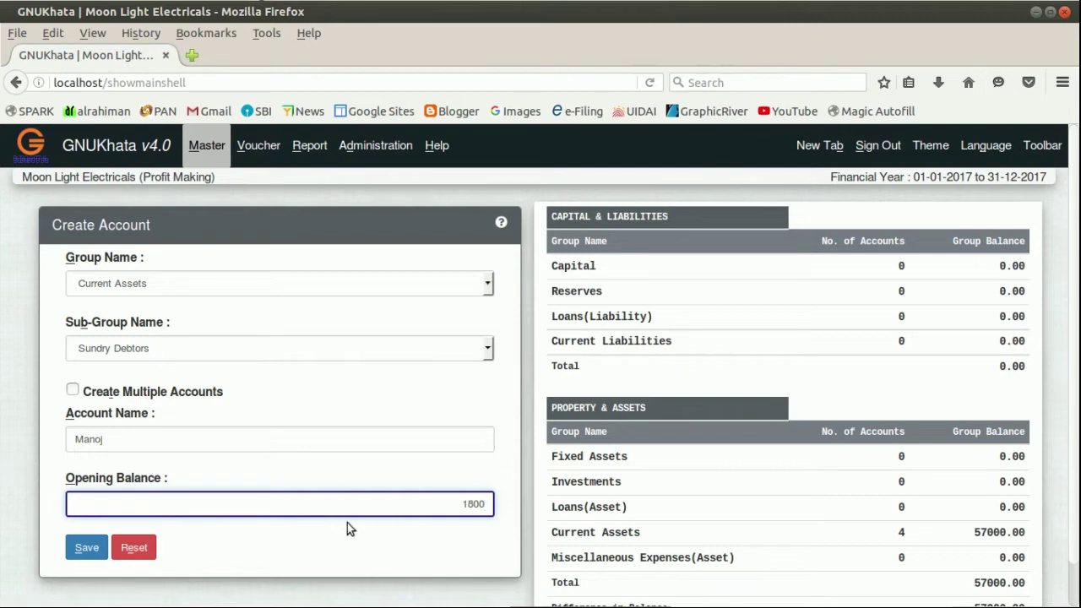
click(88, 548)
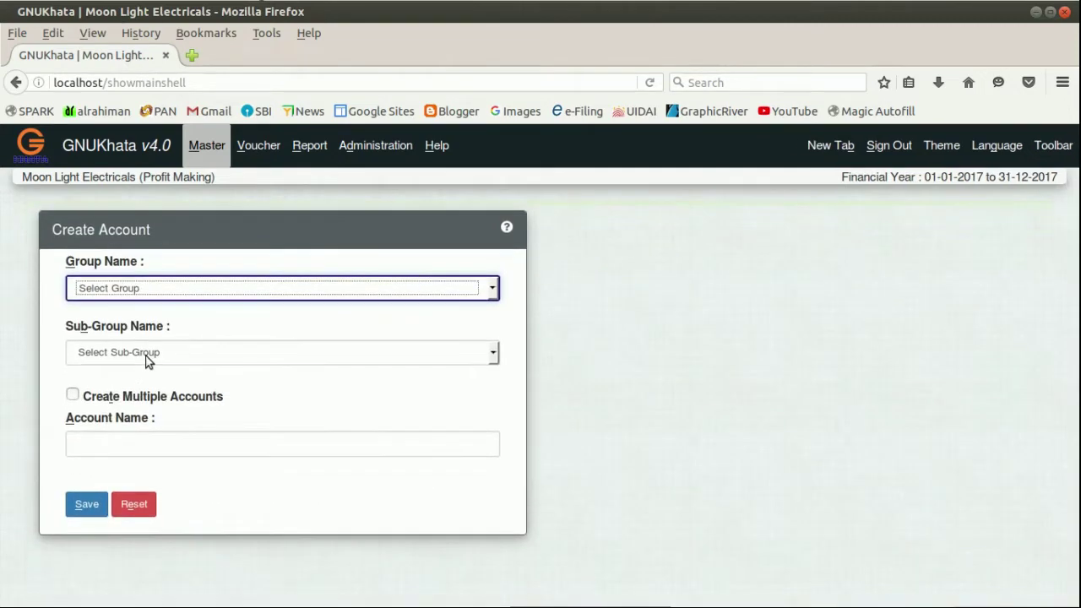
Save a second debtor account under the customer's name in Sundry Debtors, opening balance 3600.
click(240, 287)
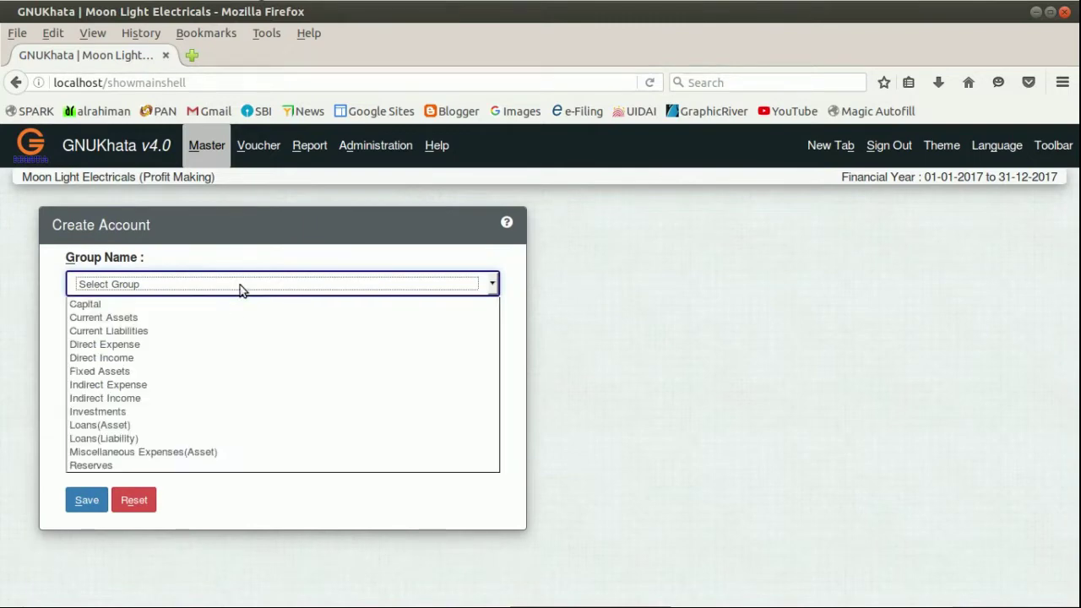
click(188, 317)
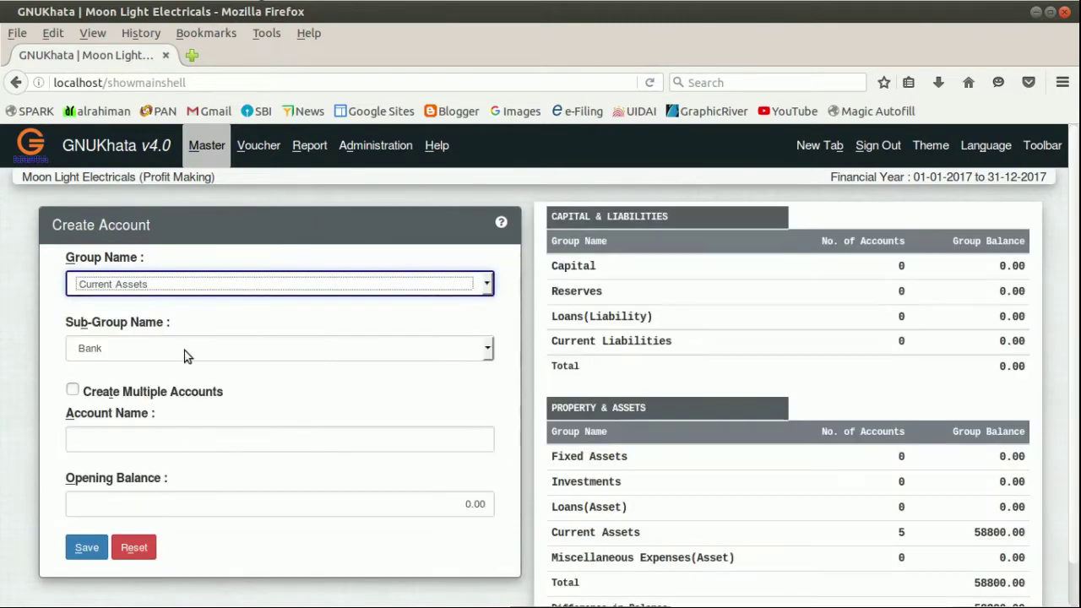
click(178, 356)
click(149, 422)
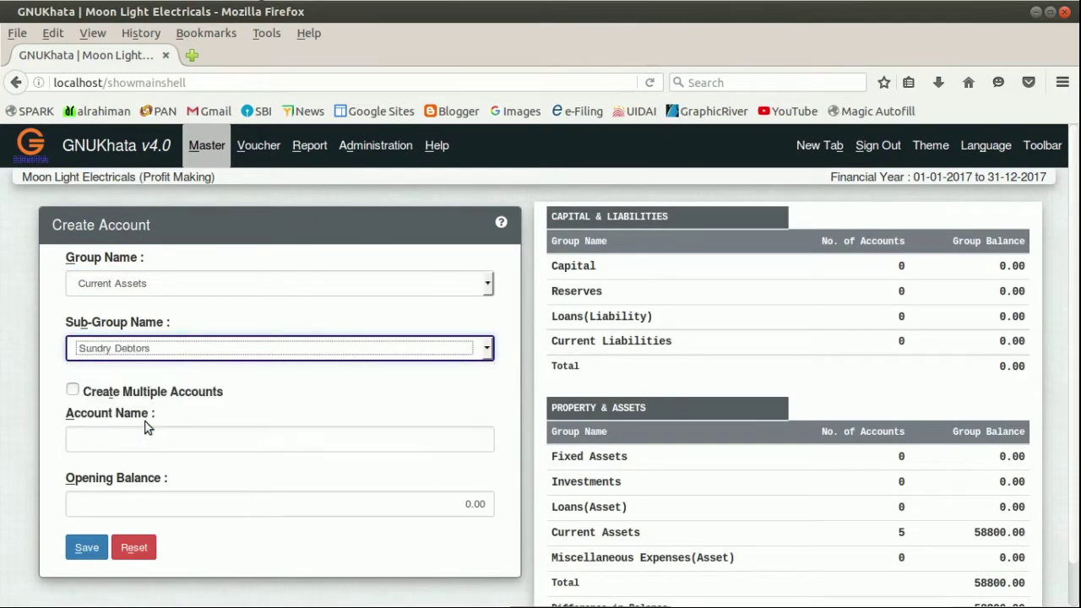
click(148, 448)
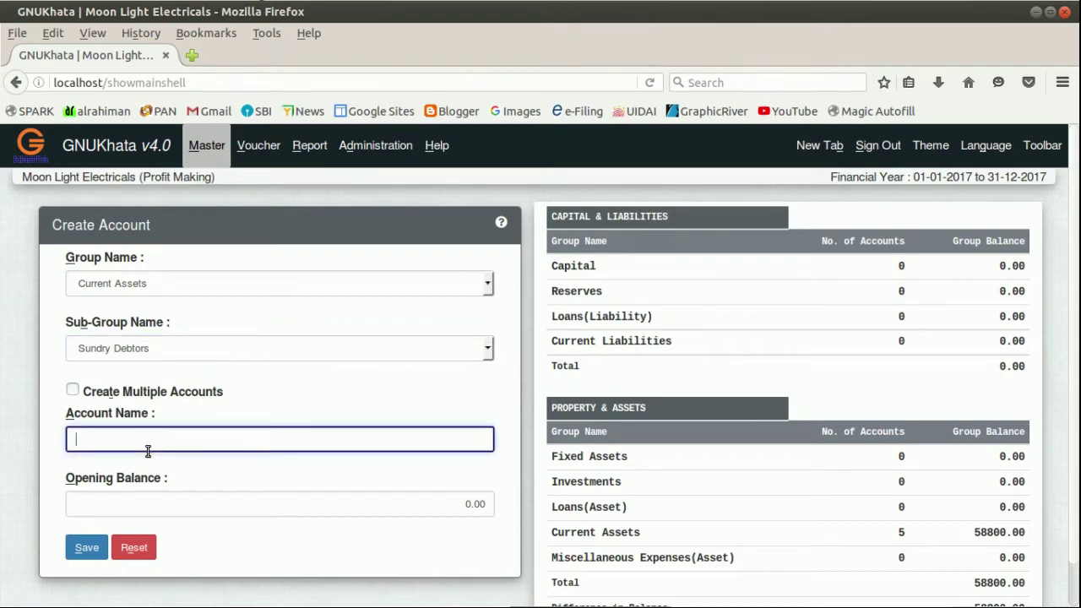
text(George)
click(414, 505)
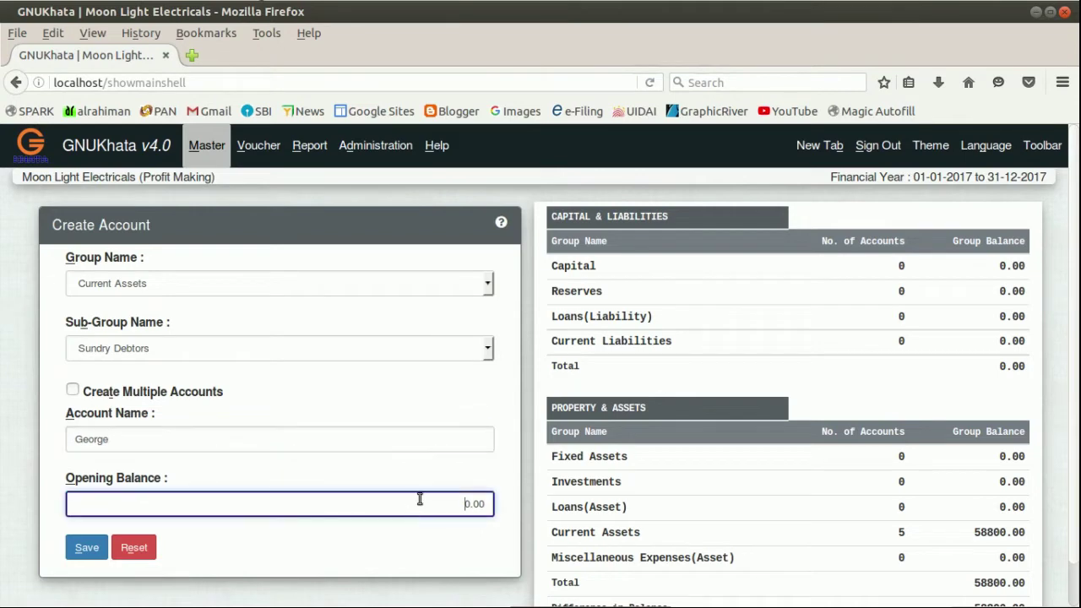
double_click(419, 499)
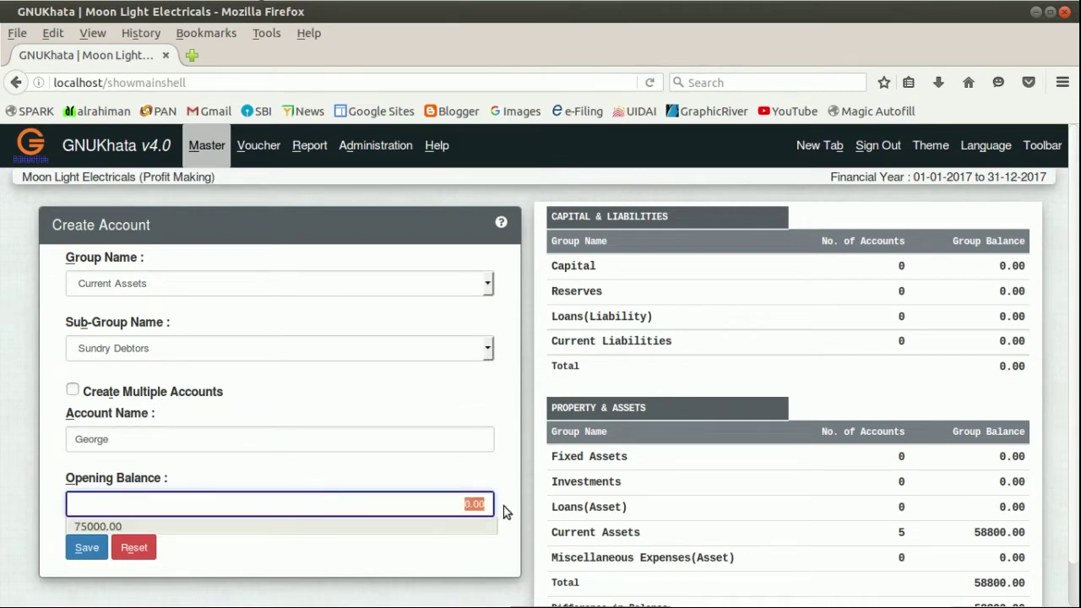
text(360)
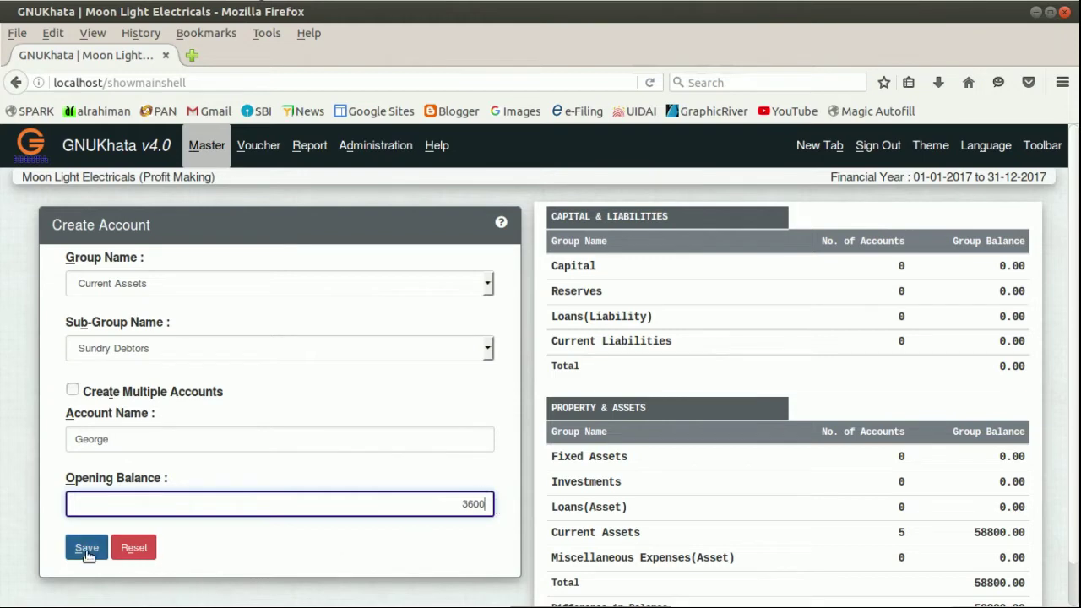
click(81, 548)
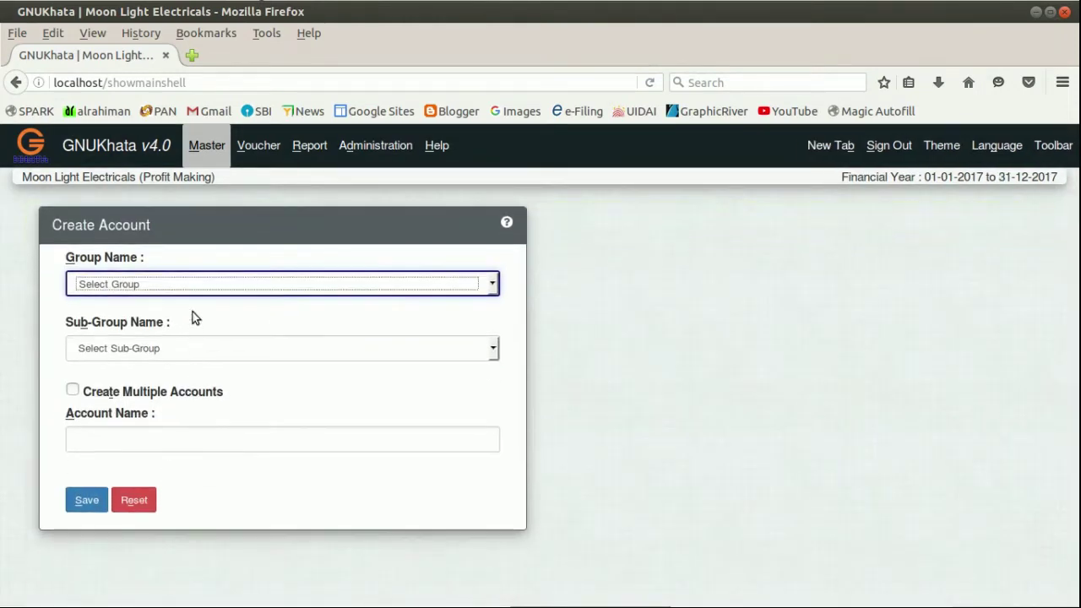
click(186, 287)
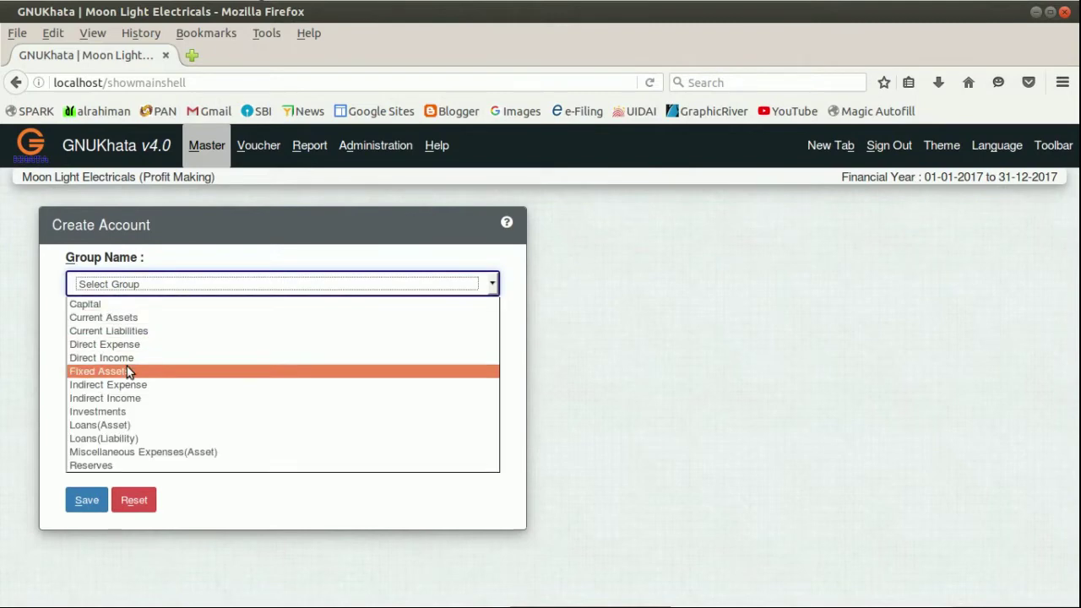
Fill in a 'Furniture' account under Fixed Assets › Furniture with a 4800 opening balance.
click(126, 369)
click(165, 350)
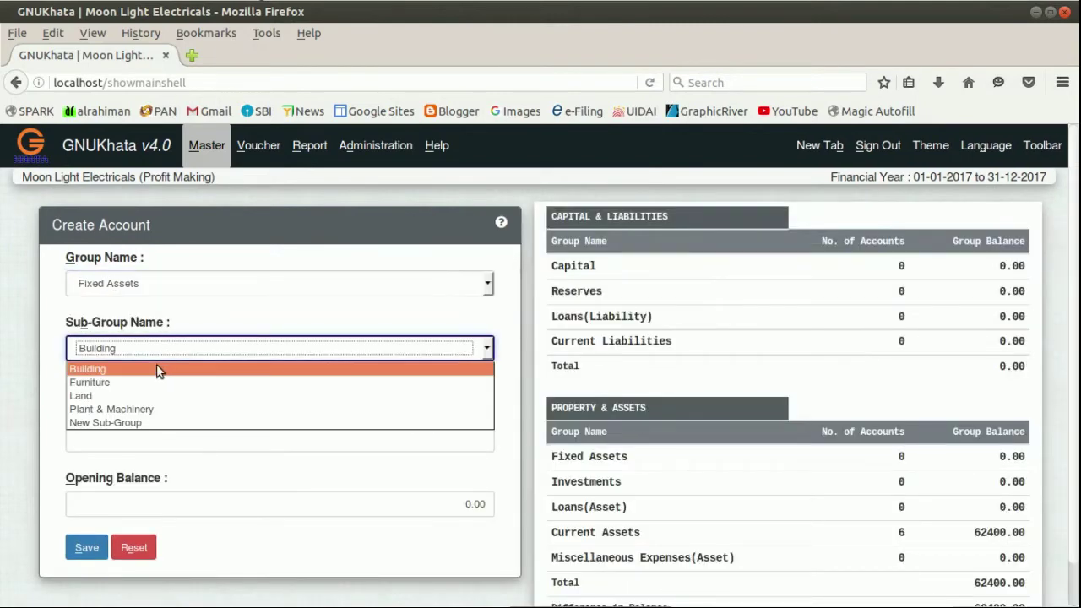
click(149, 381)
click(139, 440)
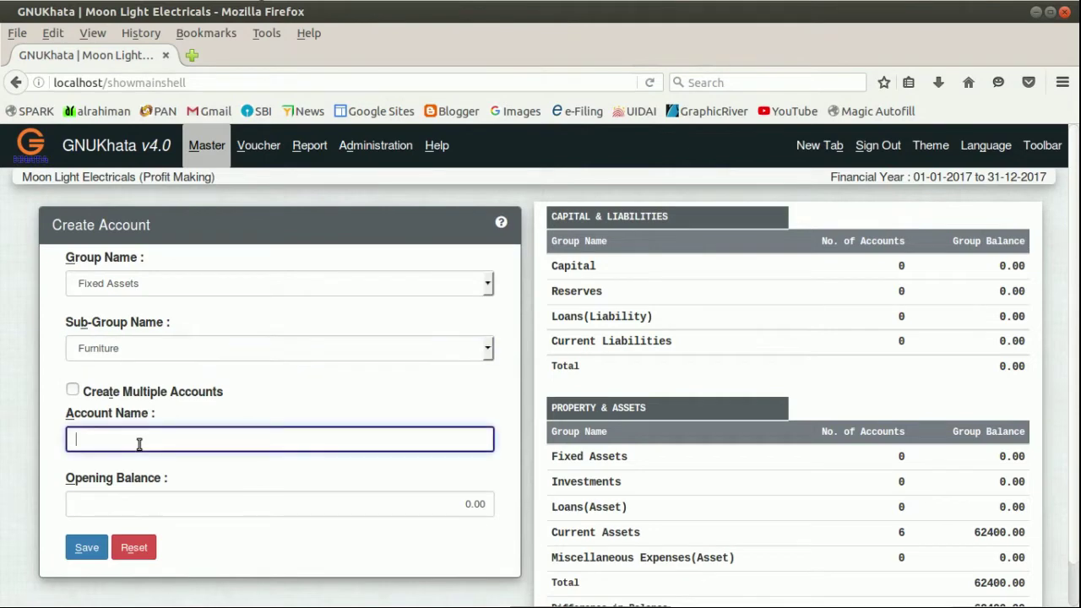
text(F)
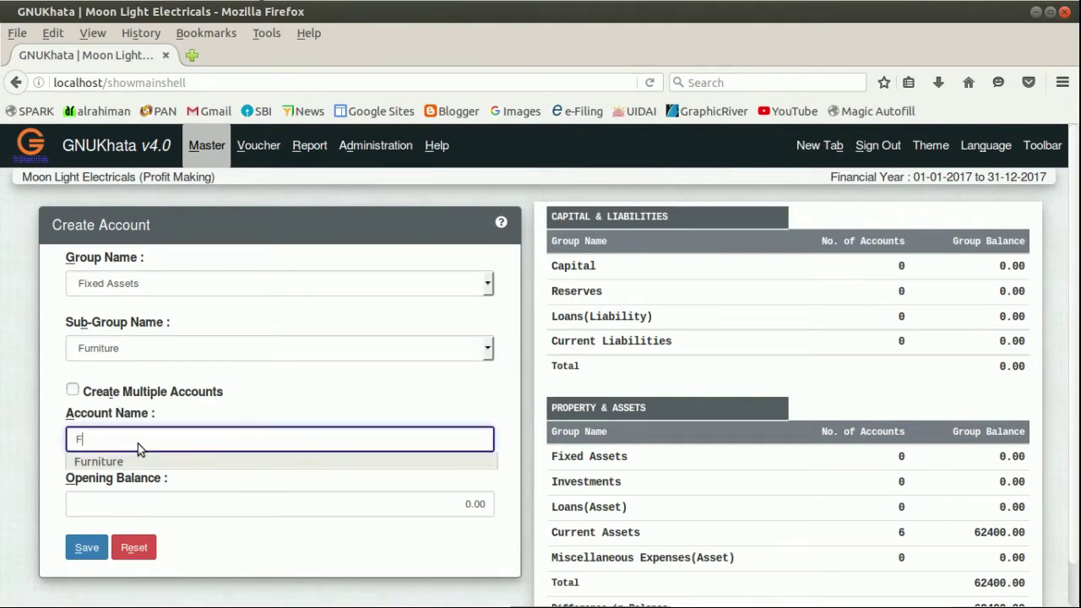
text(urniture)
click(262, 504)
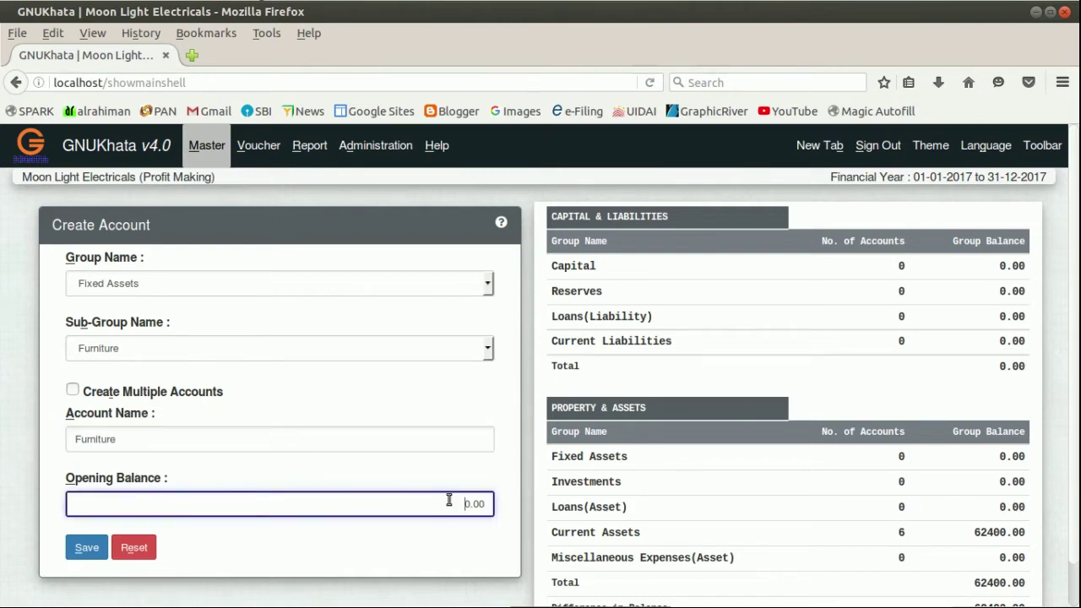
drag(448, 503, 500, 504)
text(4800)
Save Furniture, then save a 'Building' account in Fixed Assets › Building with 28500 opening balance.
click(87, 548)
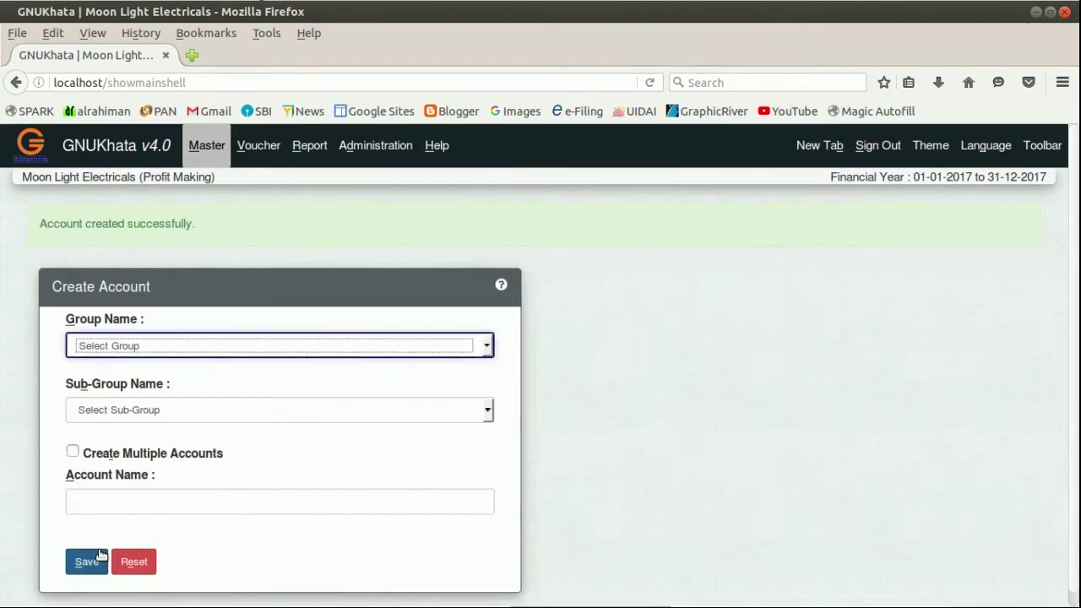
click(189, 346)
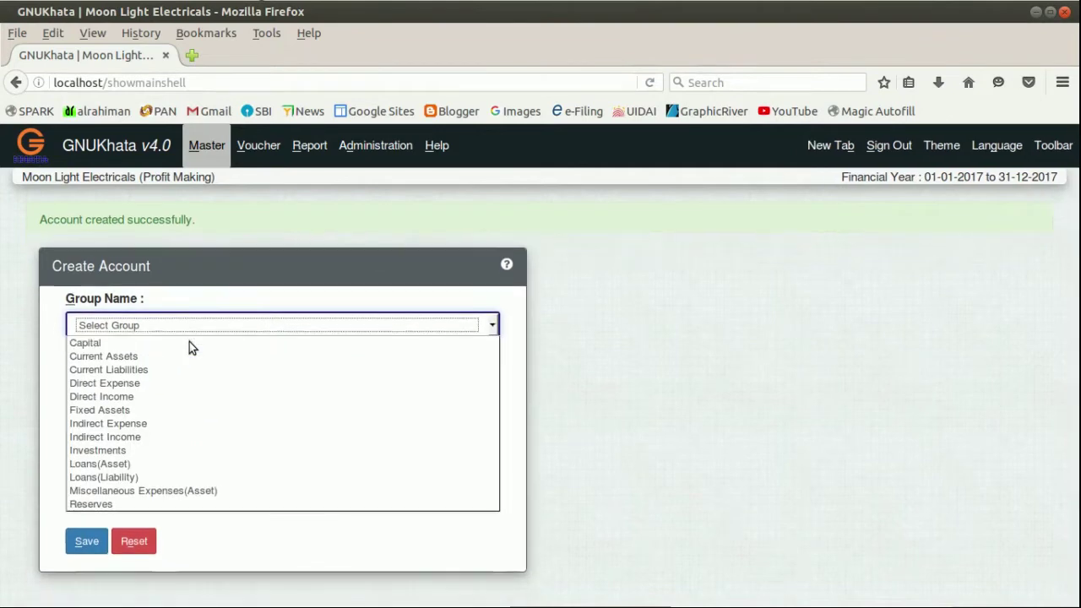
click(133, 370)
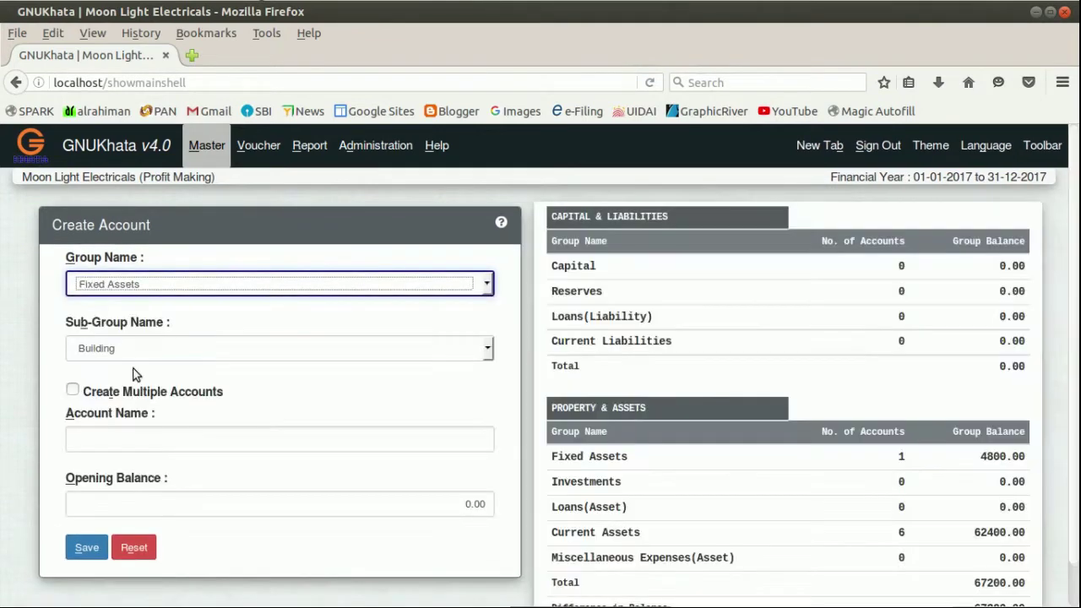
click(152, 356)
click(152, 356)
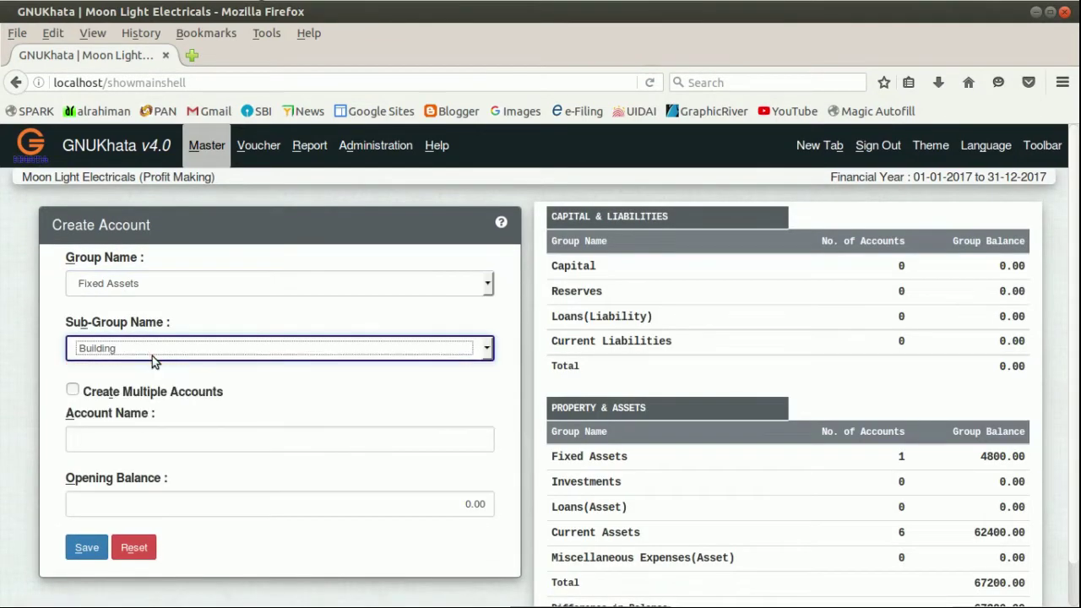
click(278, 448)
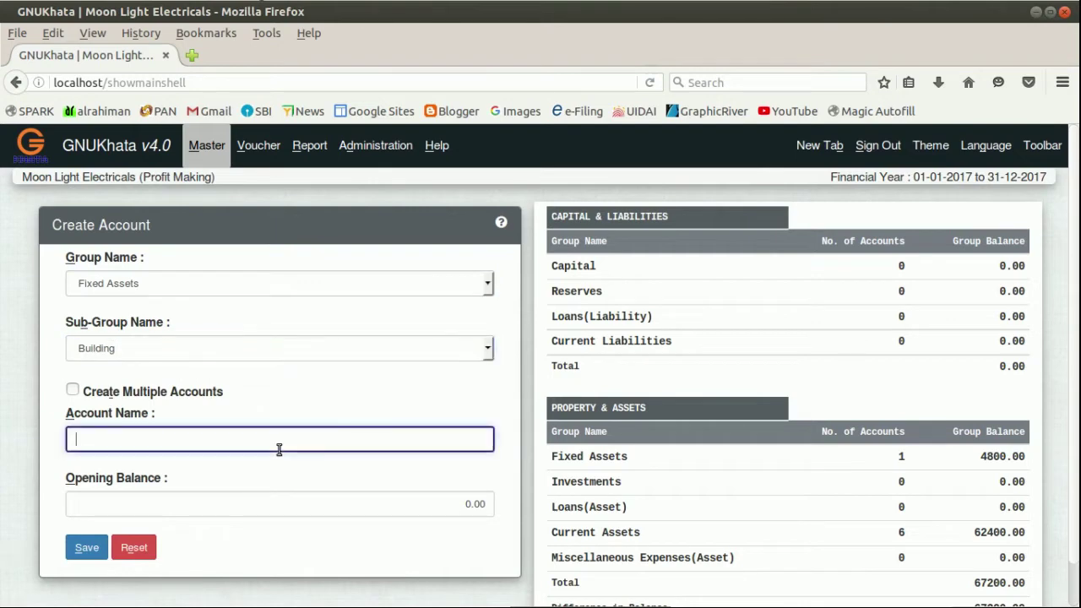
text(Building)
click(179, 506)
click(179, 506)
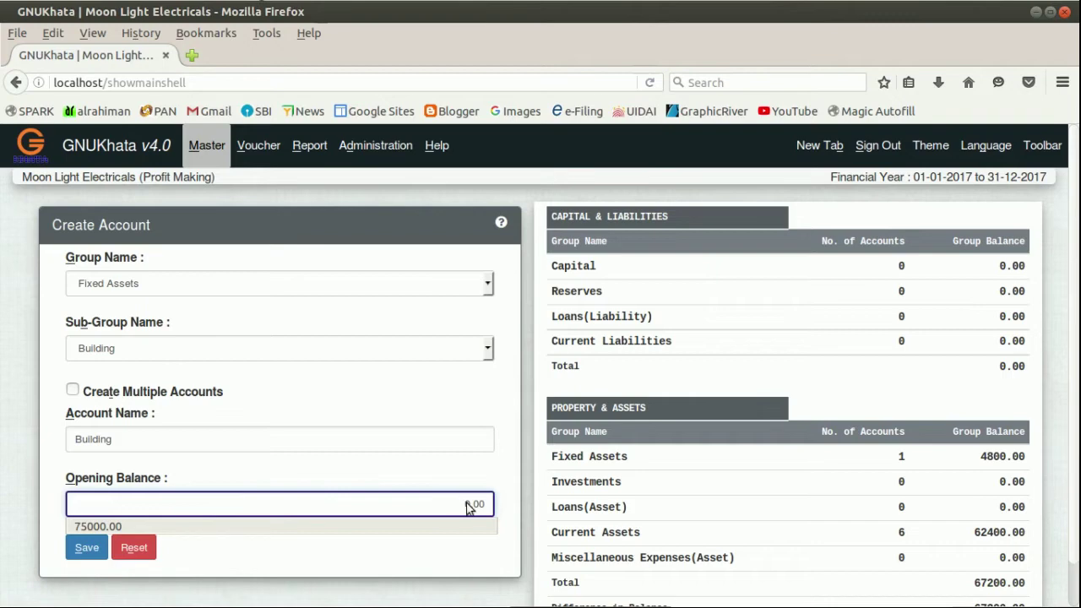
drag(460, 503, 484, 504)
text(2)
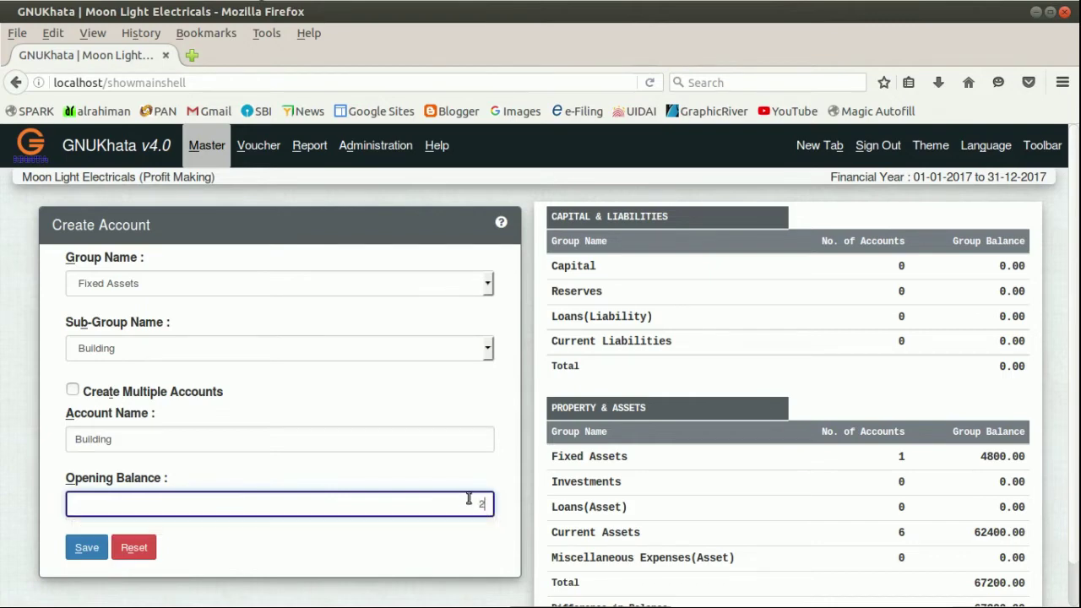
text(65000)
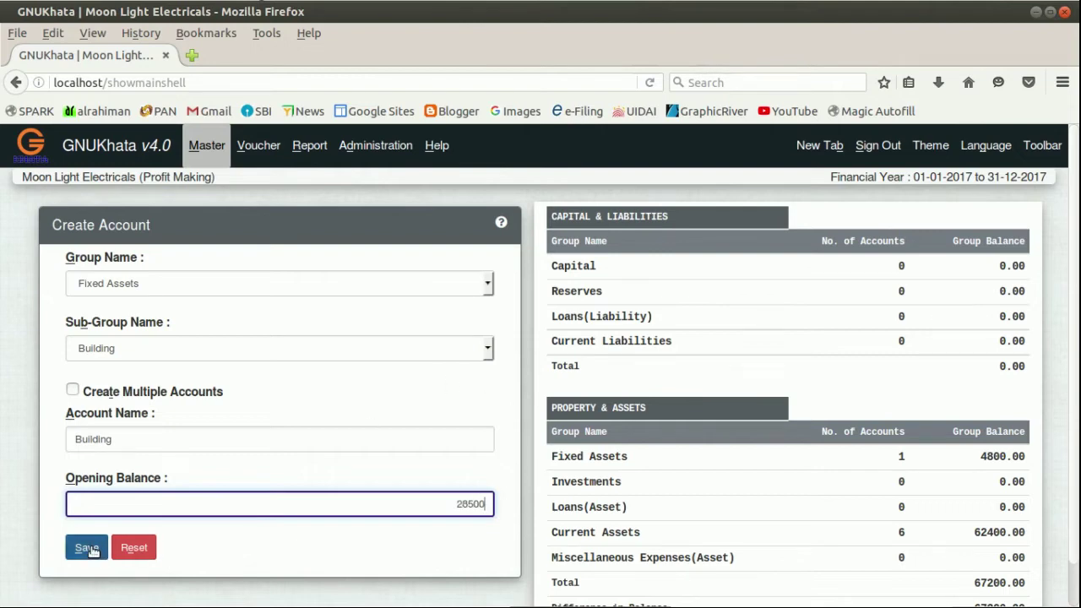
click(87, 548)
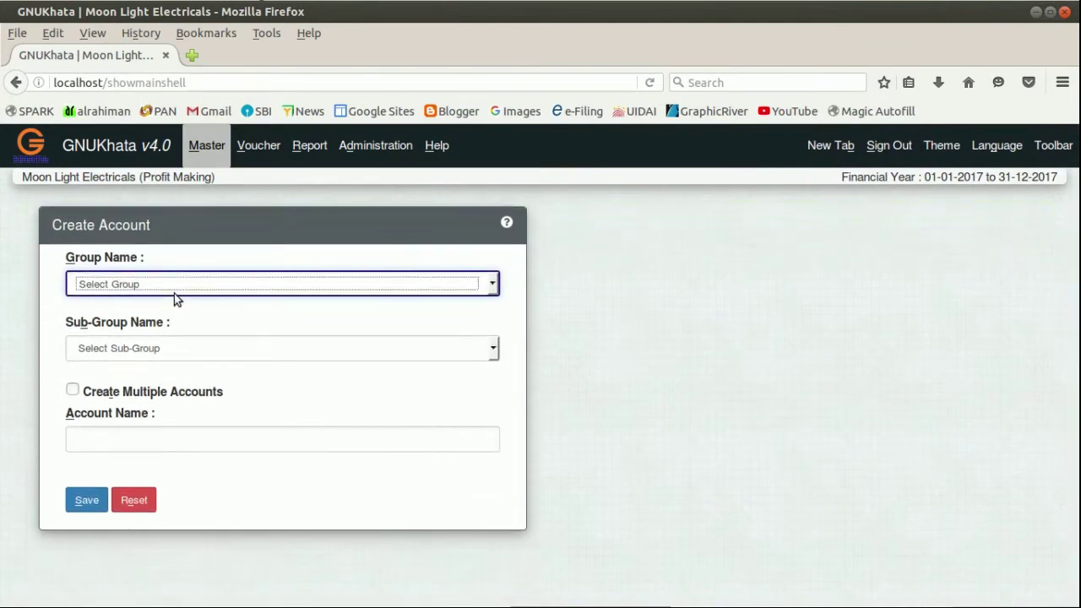
Save a supplier account in Current Liabilities › Sundry Creditors for Purchase, opening balance 5320.
click(175, 285)
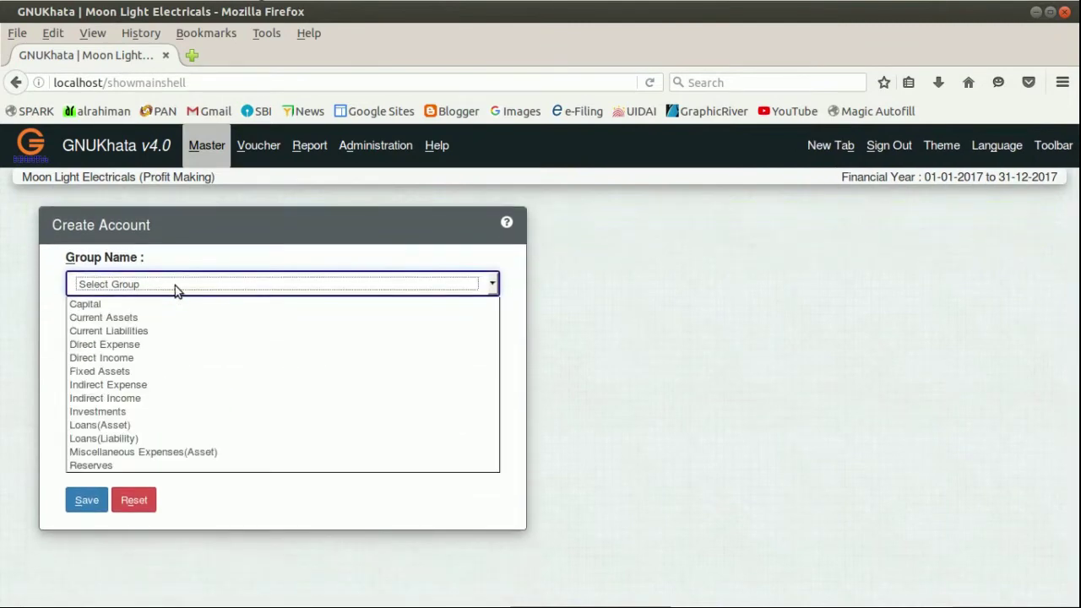
click(152, 329)
click(186, 353)
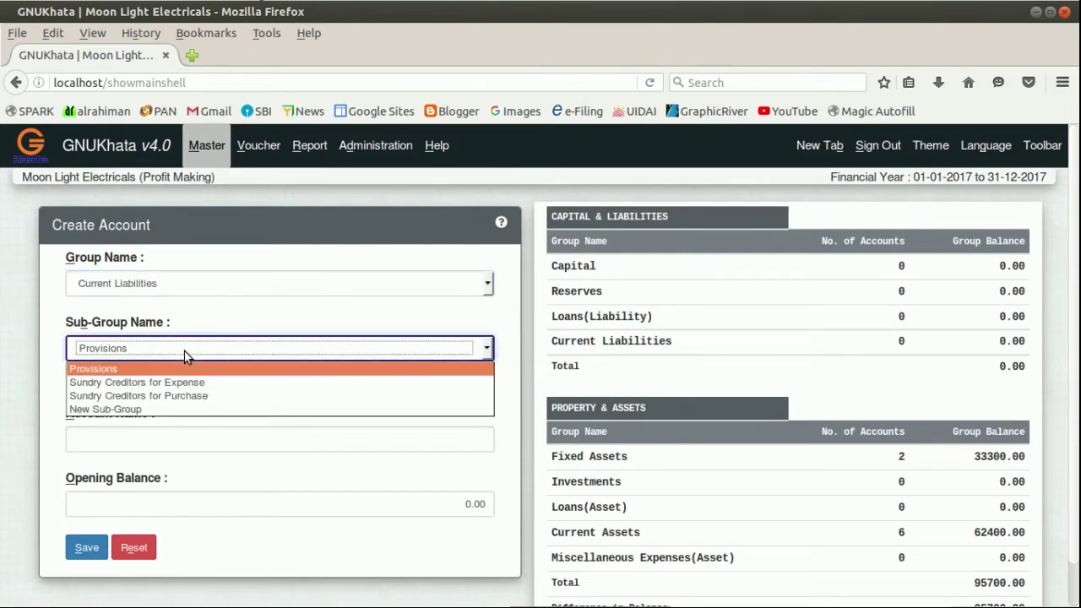
click(203, 395)
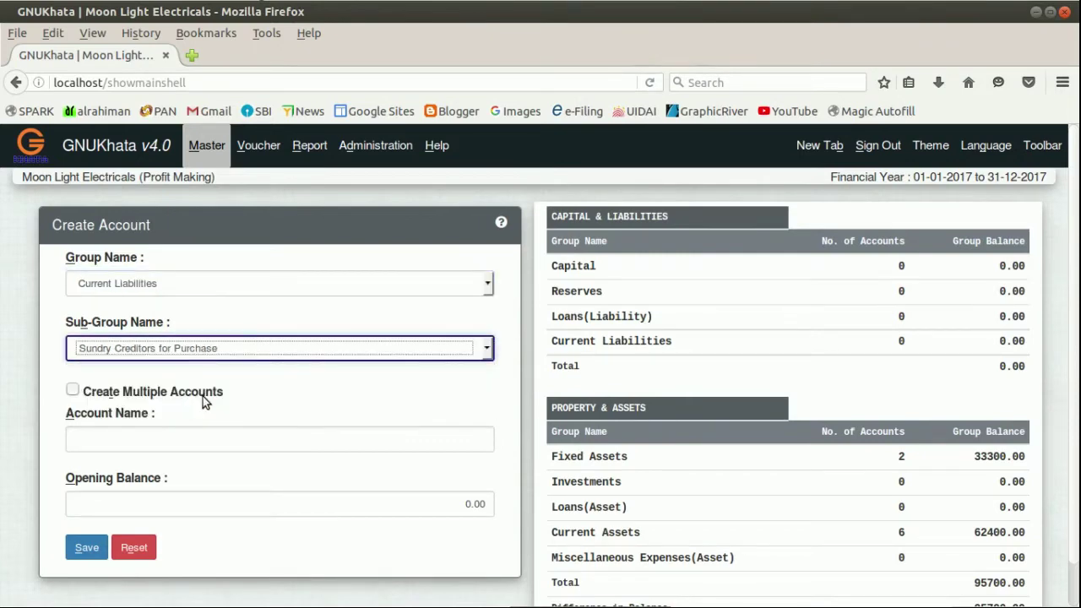
click(205, 437)
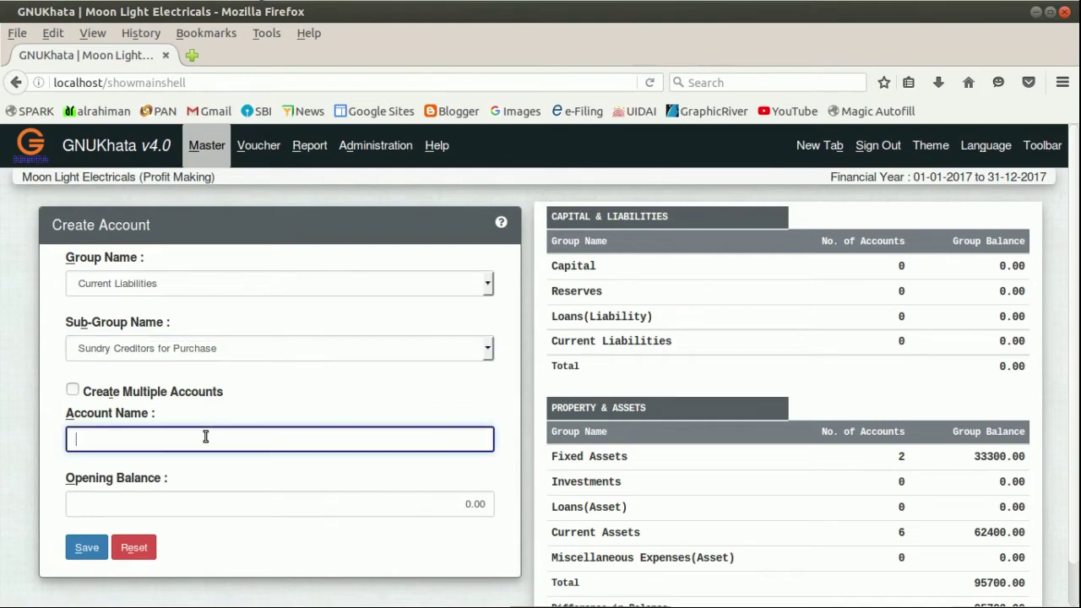
text(Ameer)
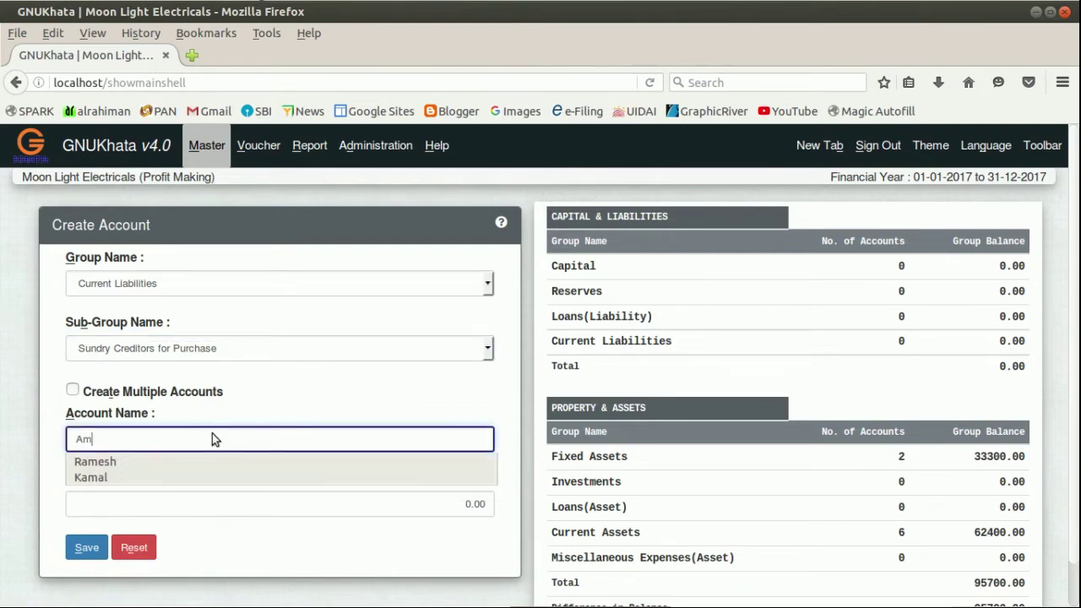
click(464, 507)
text(5)
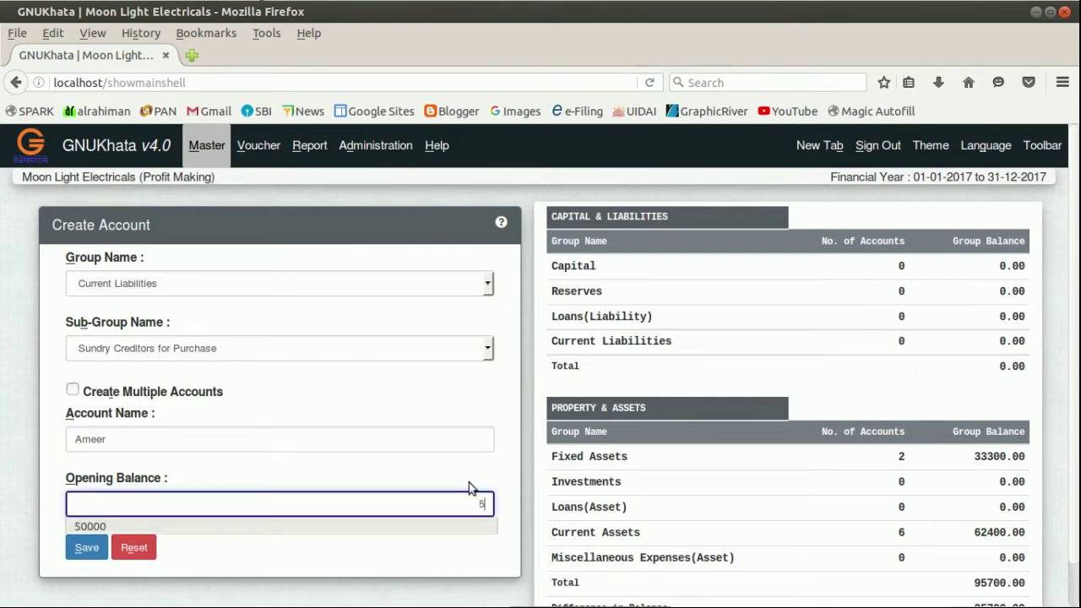
text(320)
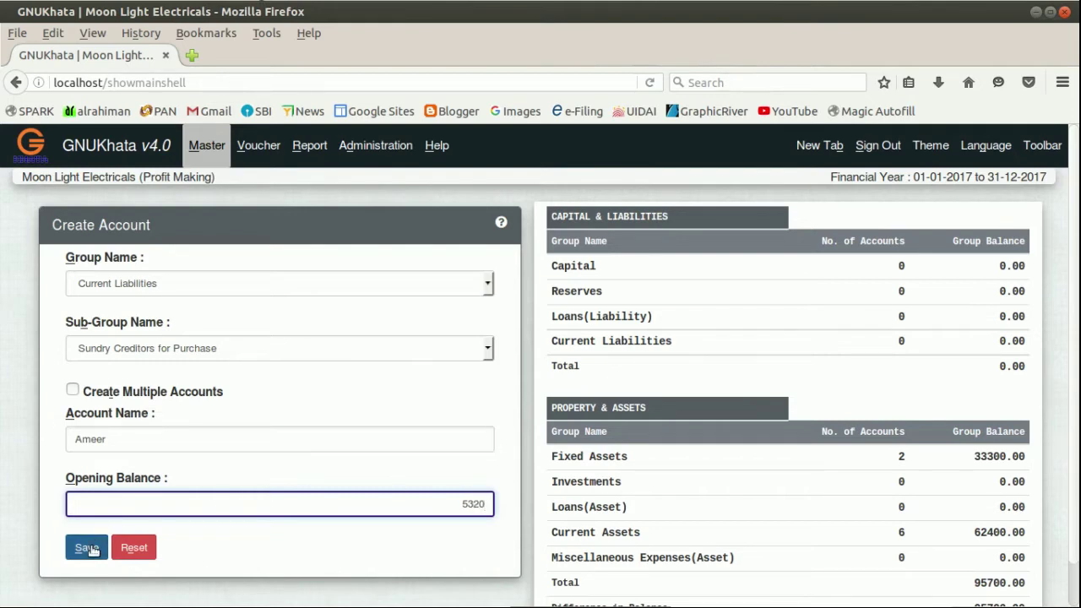
click(89, 548)
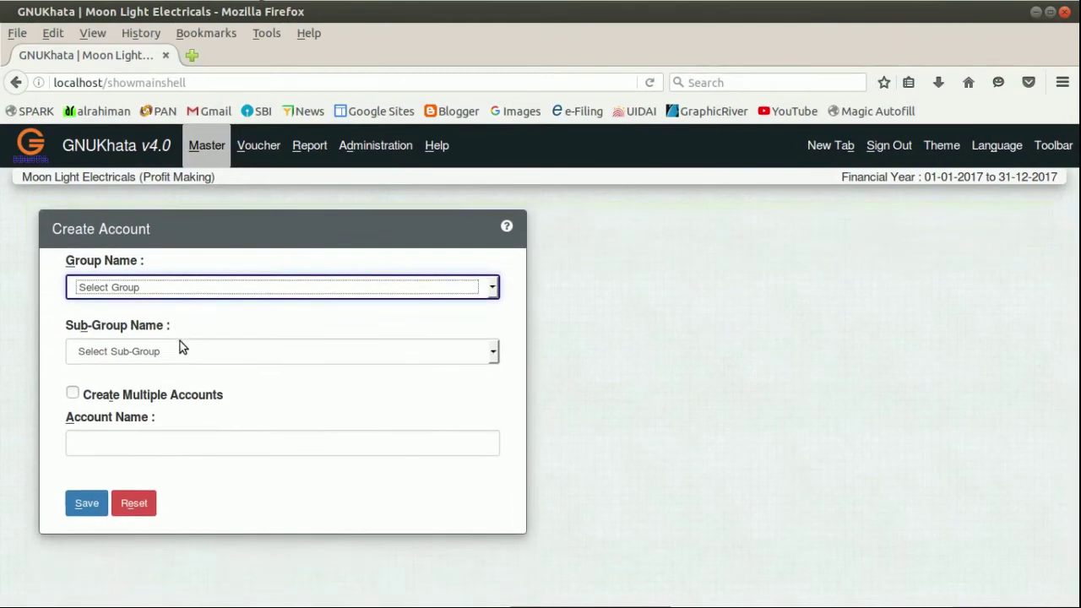
Save 'Outstanding Salary' in Current Liabilities › Sundry Creditors for Expense with a 2200 opening balance.
click(184, 292)
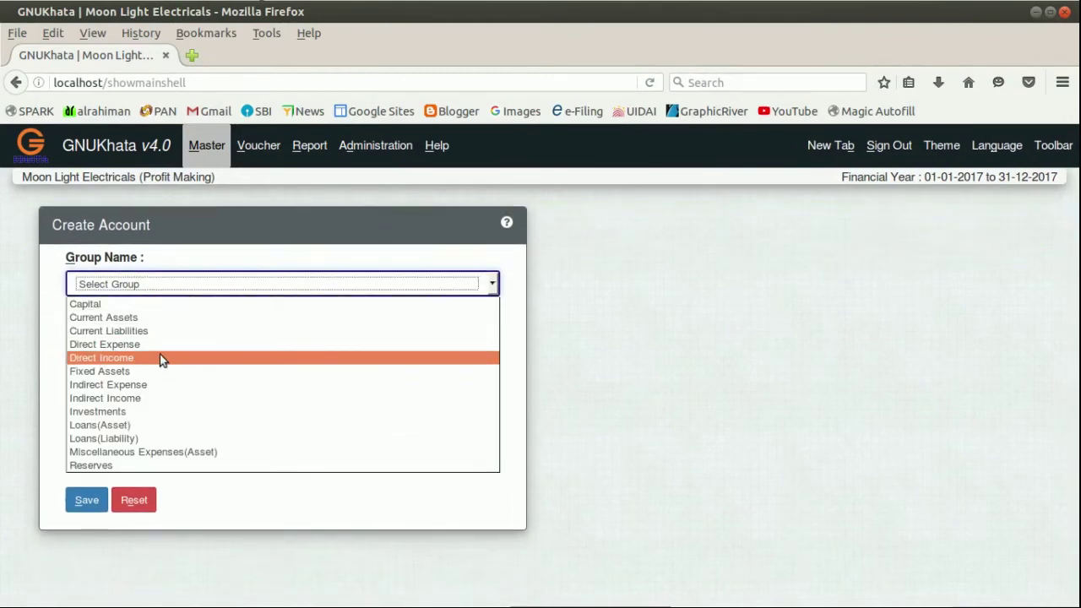
click(150, 330)
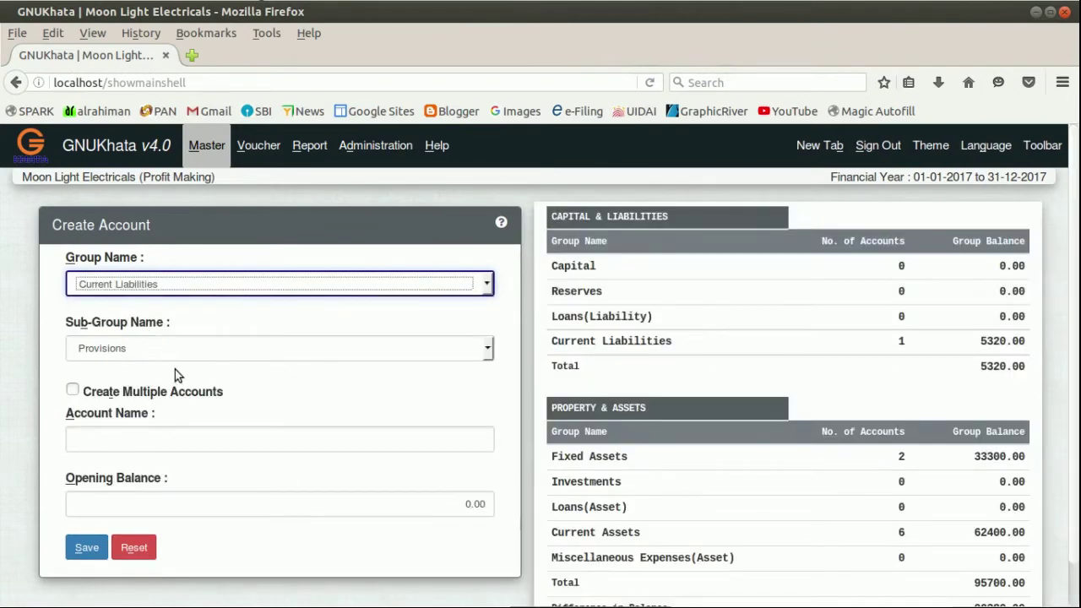
click(177, 351)
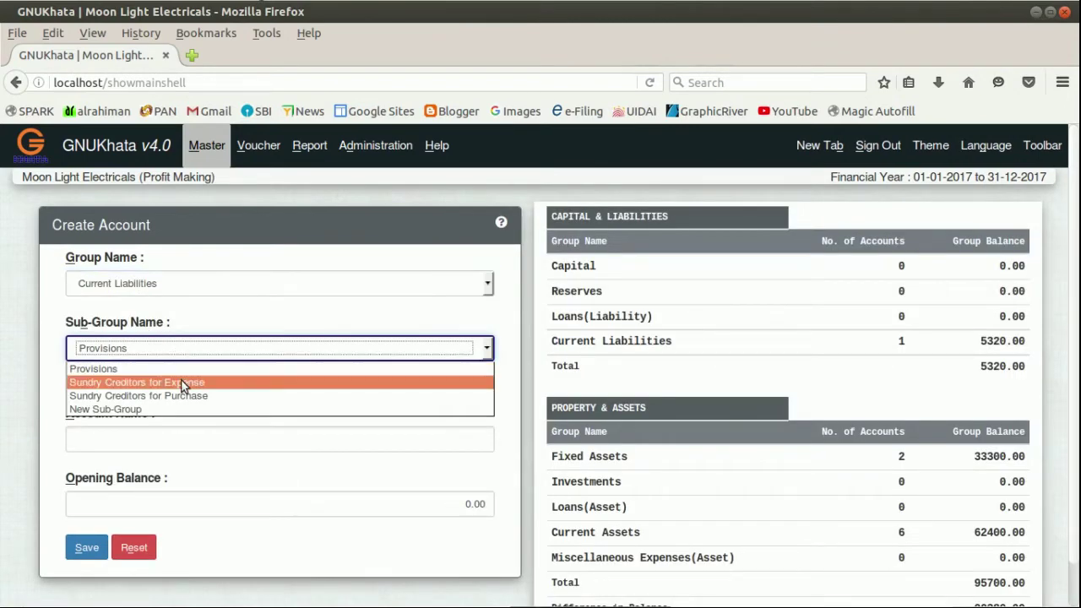
click(181, 382)
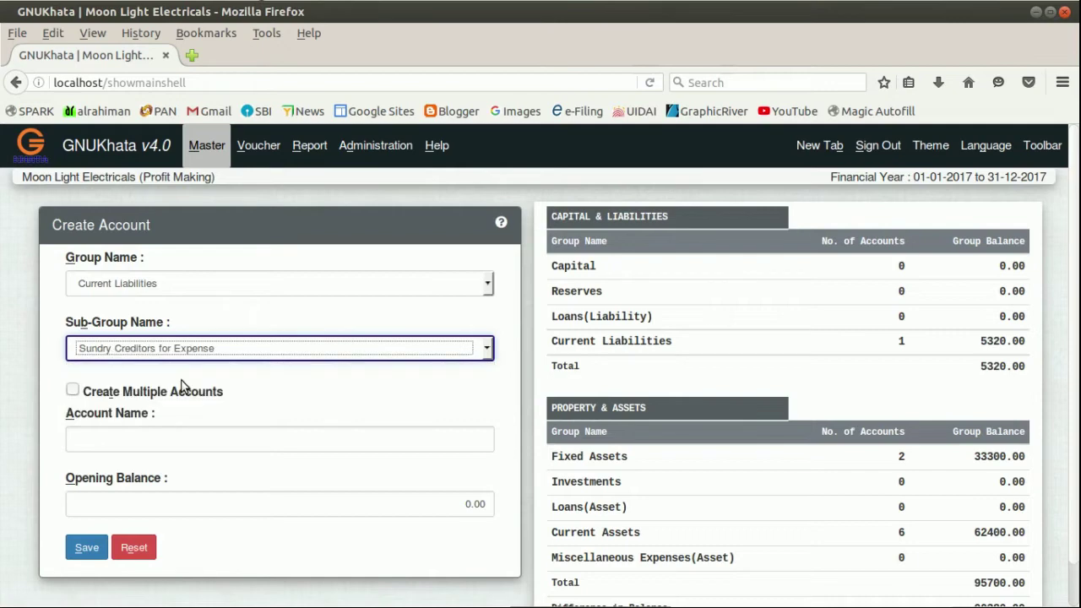
click(200, 444)
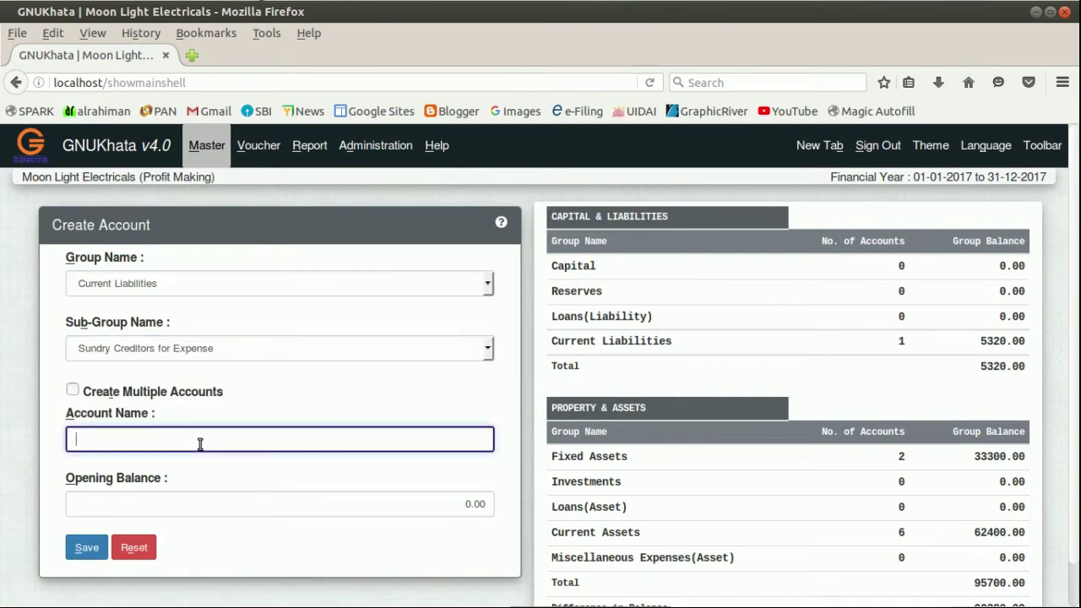
text(O)
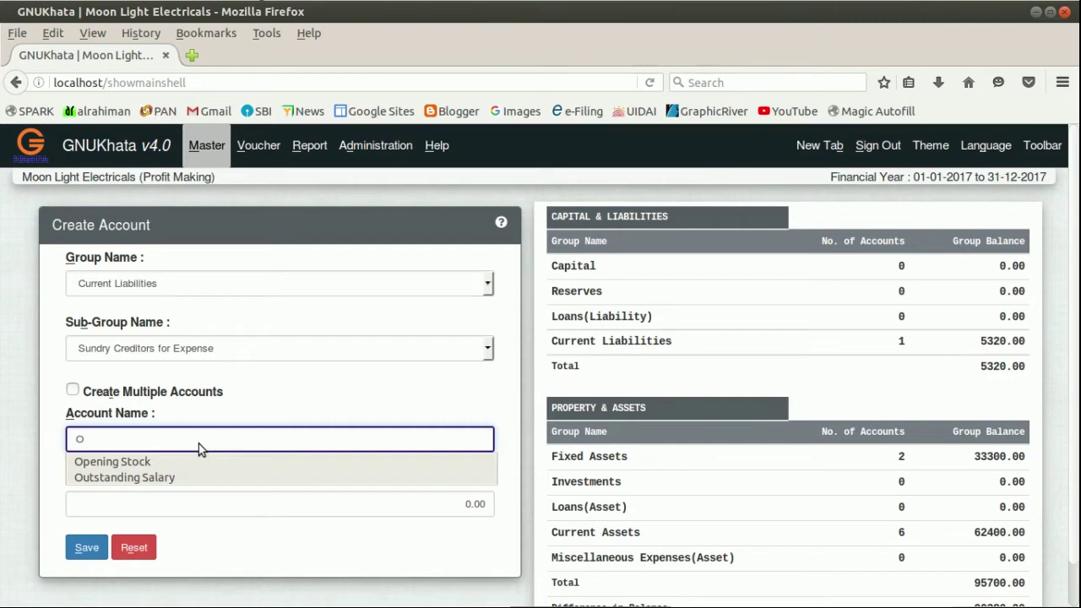
text(uts)
text(tand)
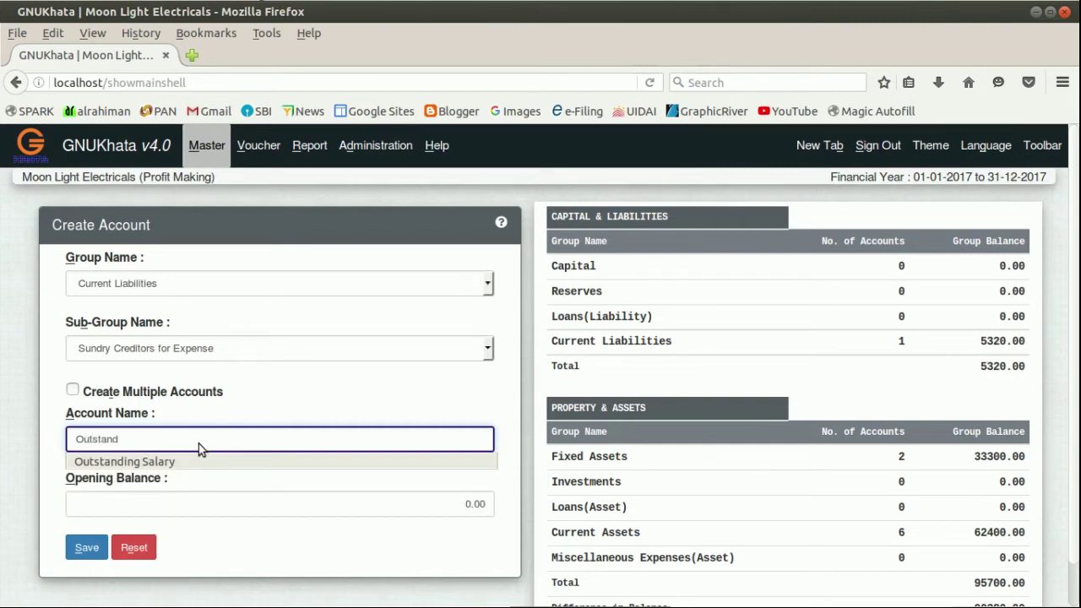
text(ing Salary)
click(247, 508)
click(389, 509)
double_click(390, 509)
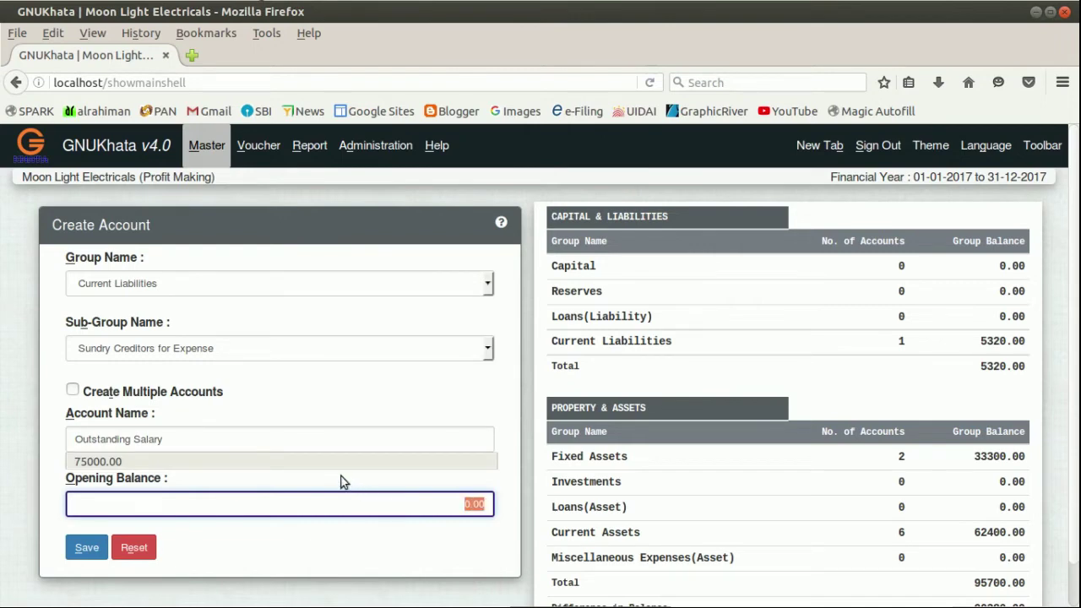
text(2200)
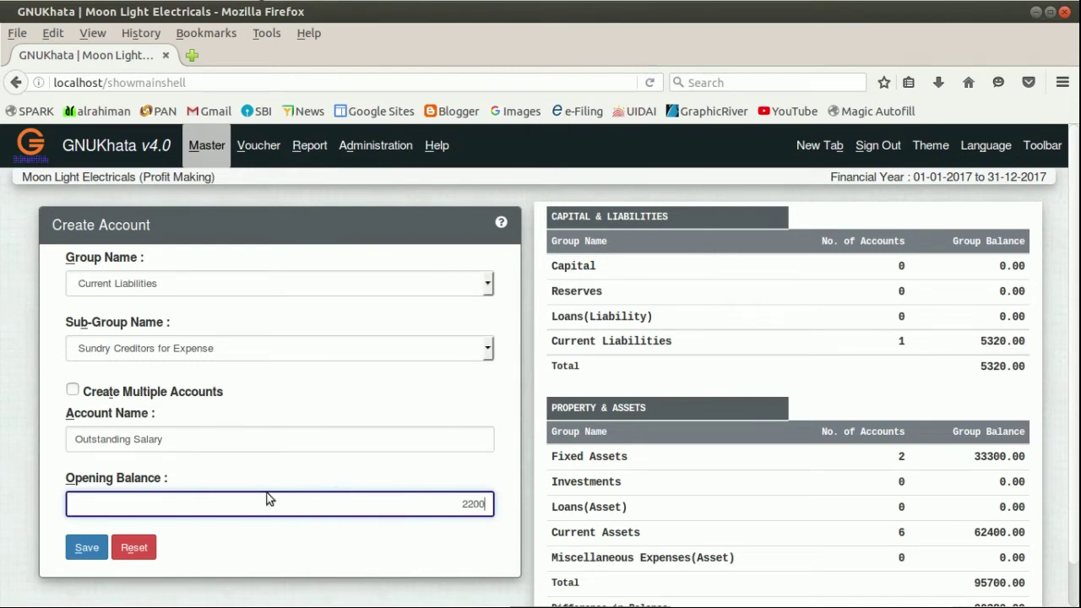
click(95, 554)
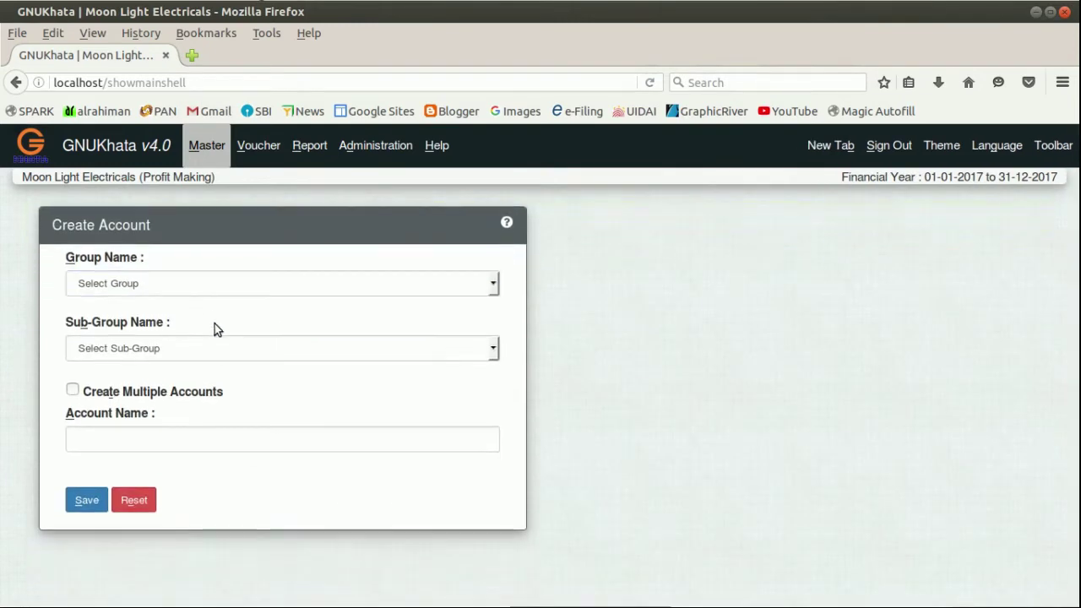
Save a 'Bank Loan' account in Loans(Liability) › Unsecured with a 6000 opening balance.
click(212, 291)
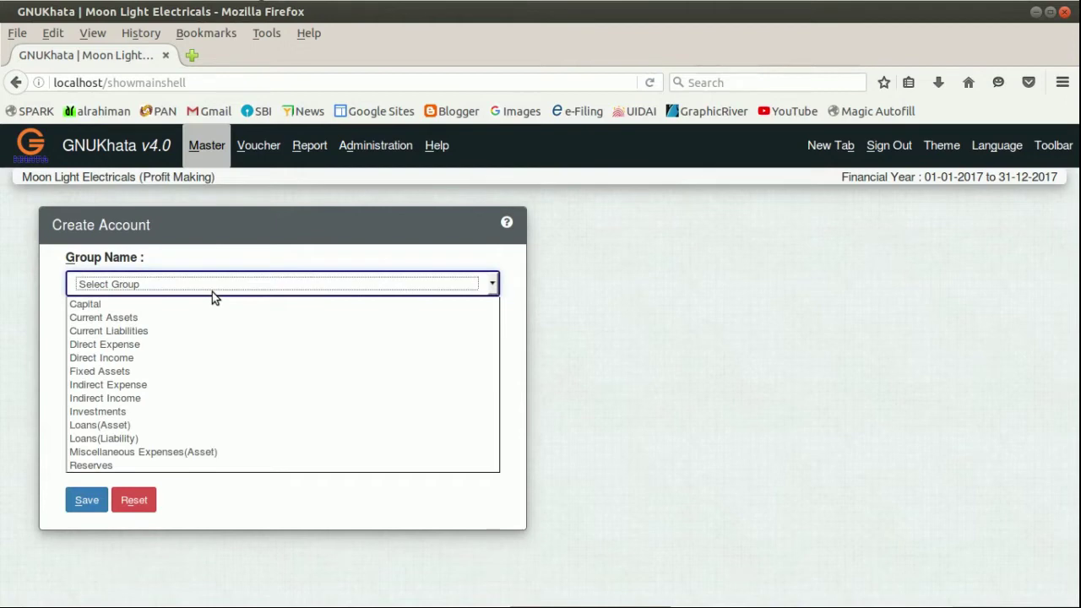
click(137, 438)
click(138, 348)
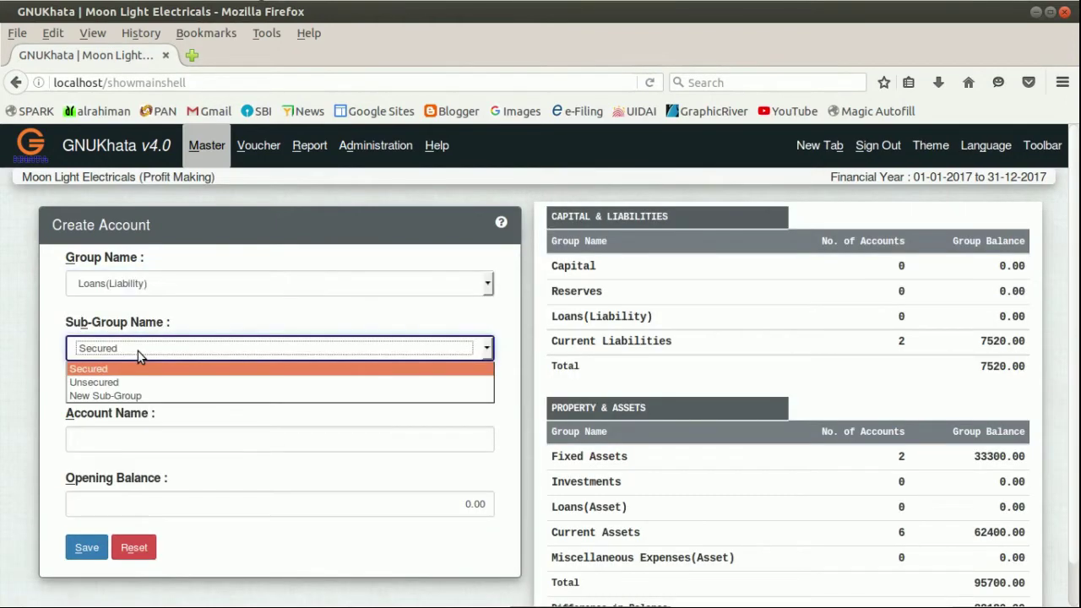
click(119, 380)
click(138, 439)
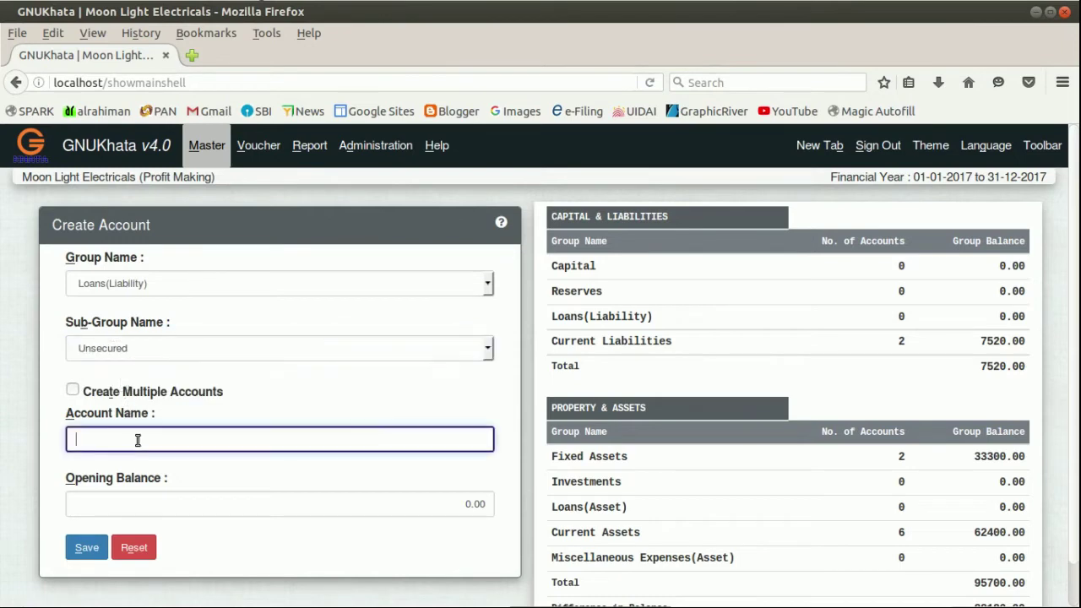
text(Ban)
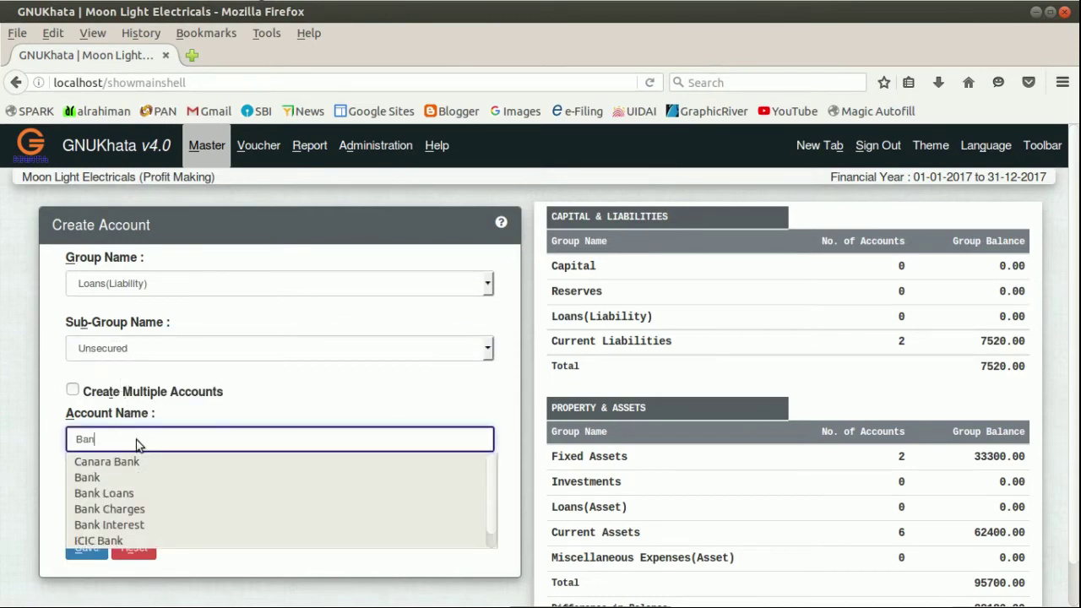
text(k Loan)
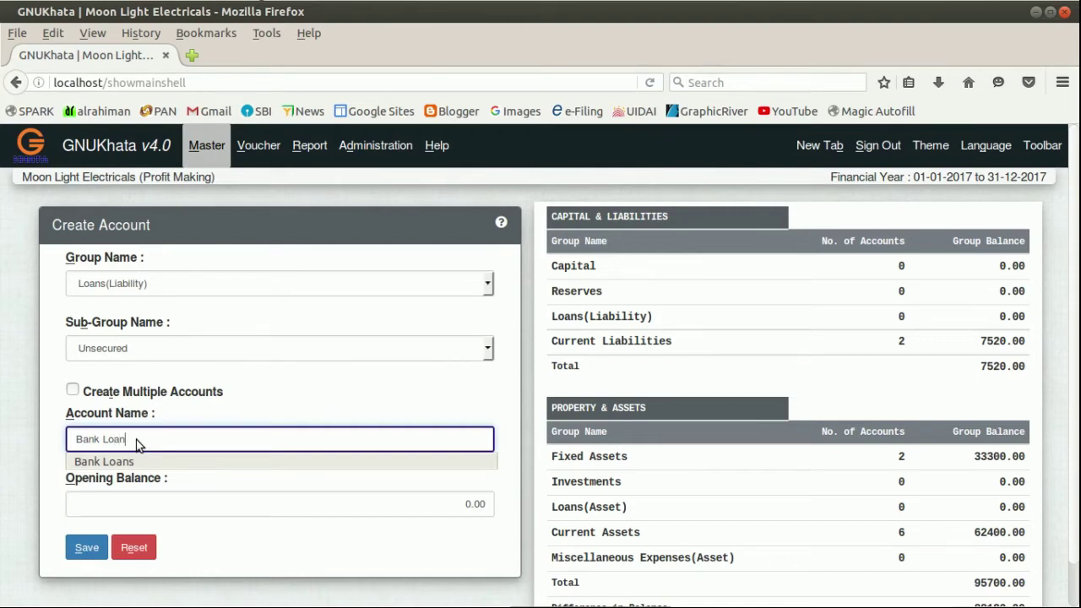
click(451, 506)
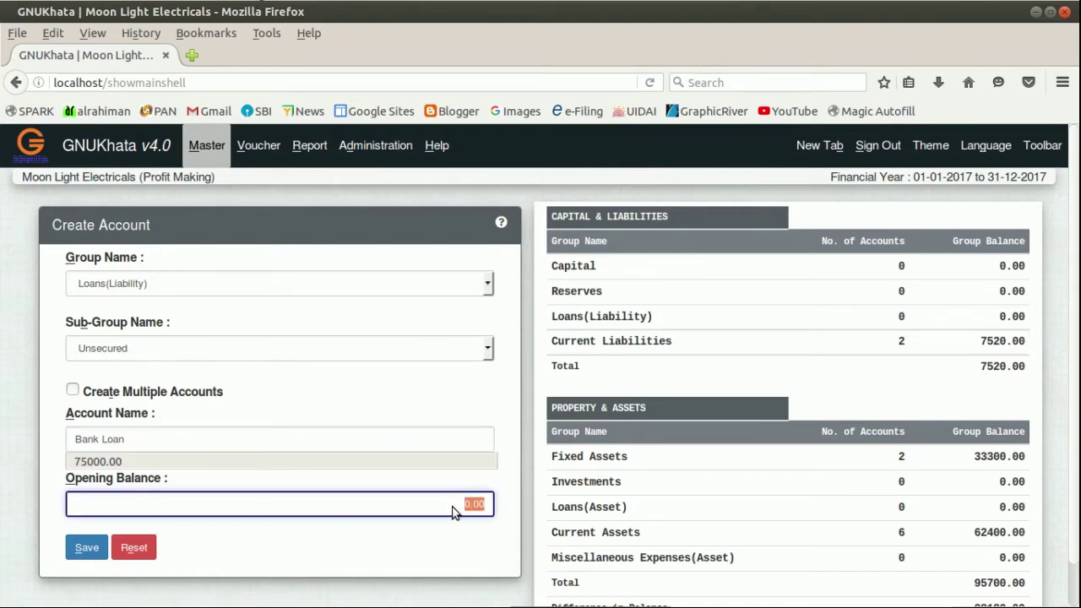
text(6000)
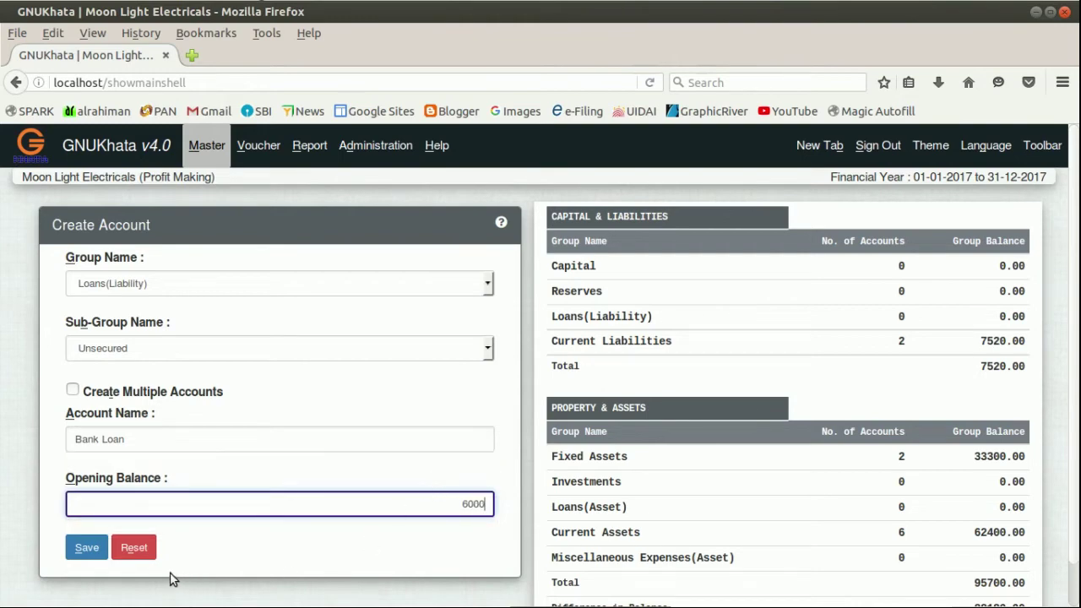
click(87, 548)
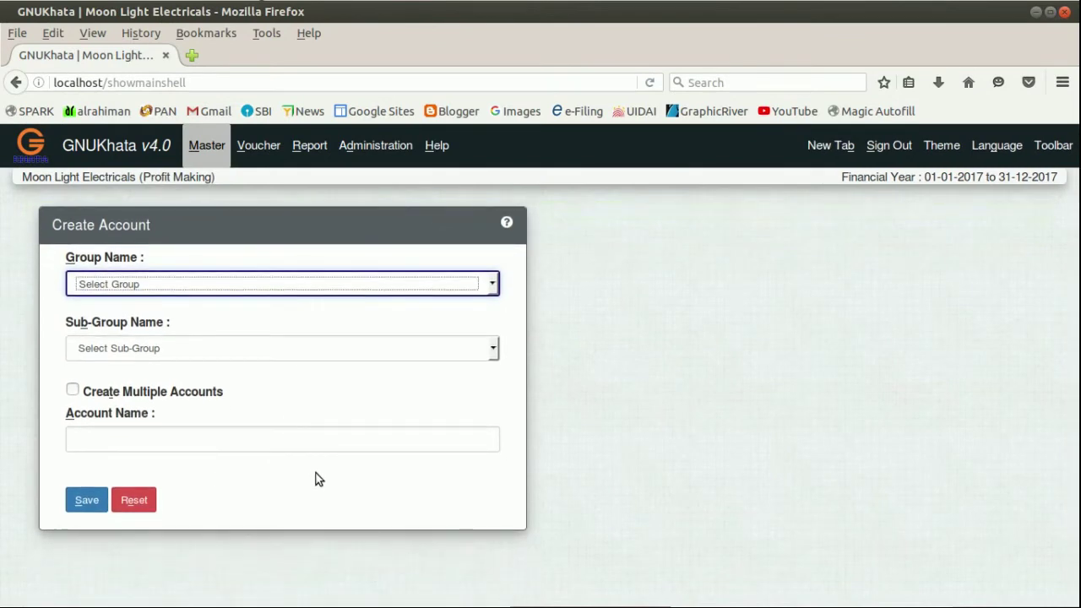
click(210, 147)
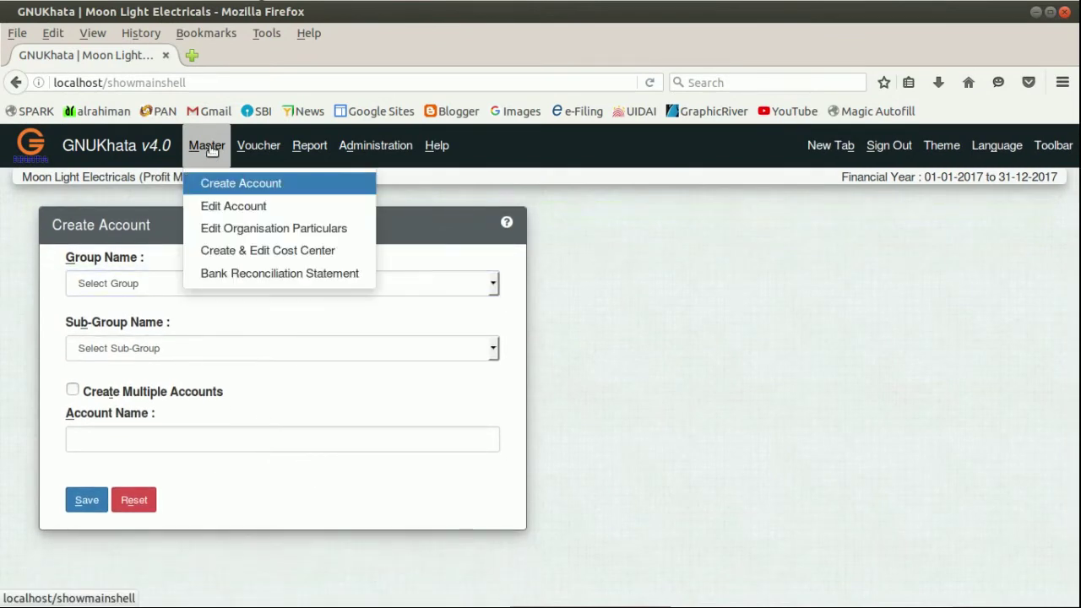
Edit the Stock at the Beginning account, replacing its 0.00 opening balance with 16500, and save.
click(220, 209)
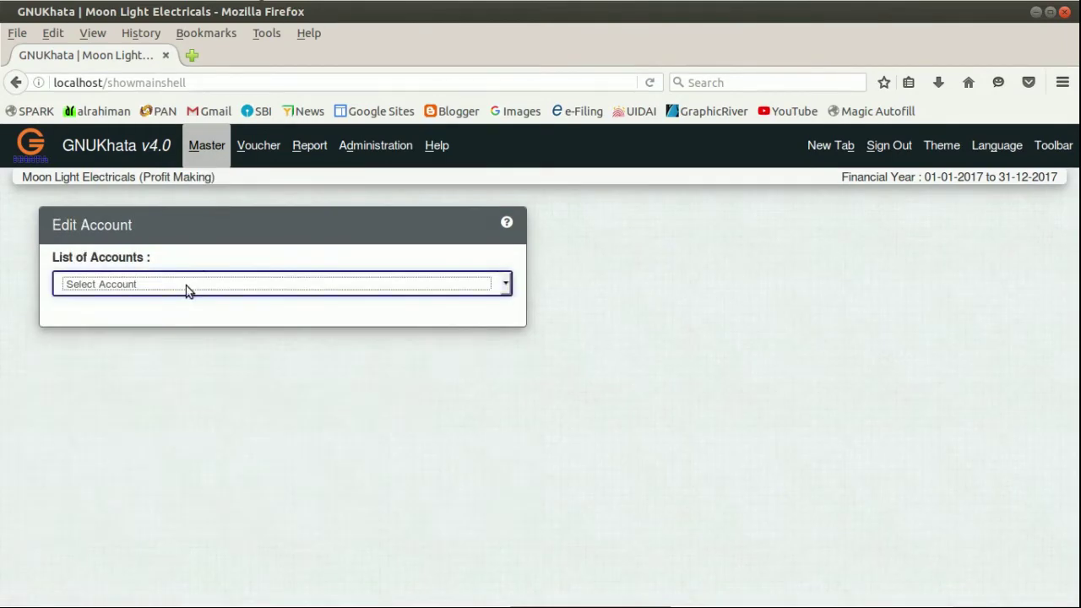
click(187, 287)
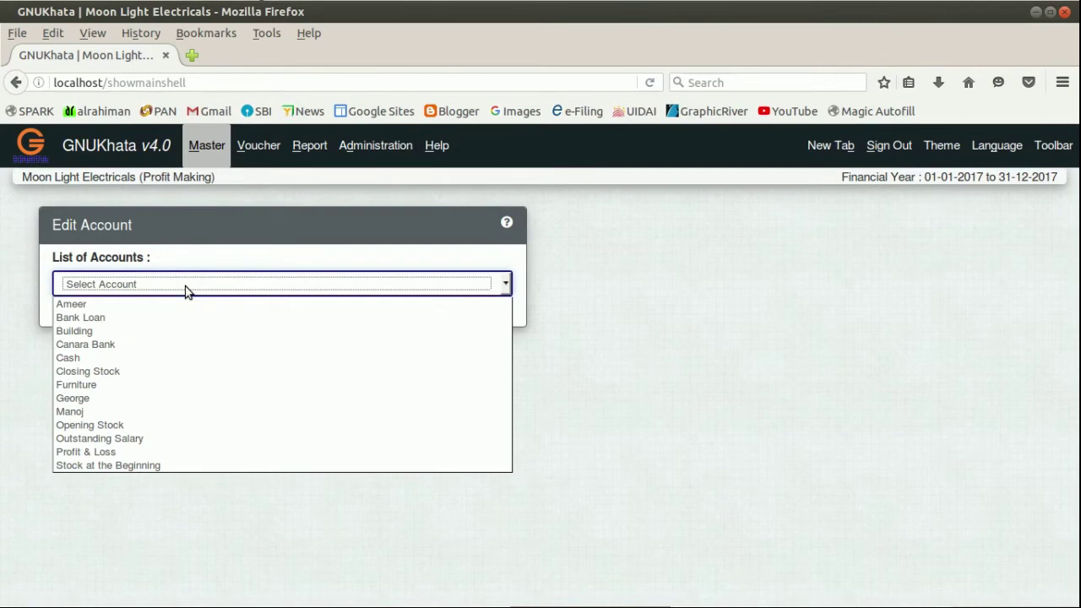
click(172, 465)
scroll(218, 429, down, 1)
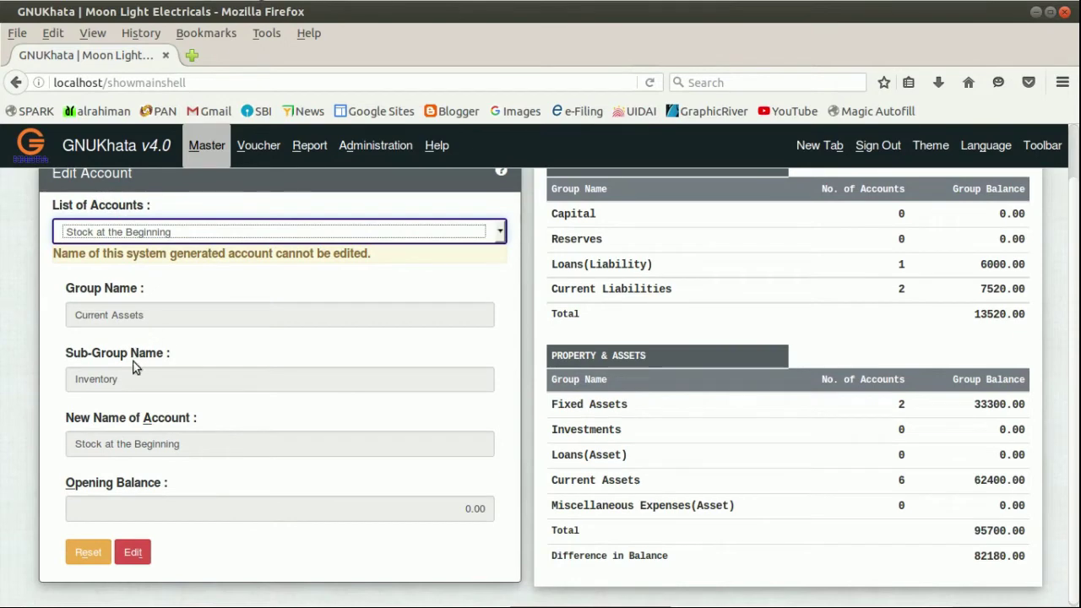
click(132, 553)
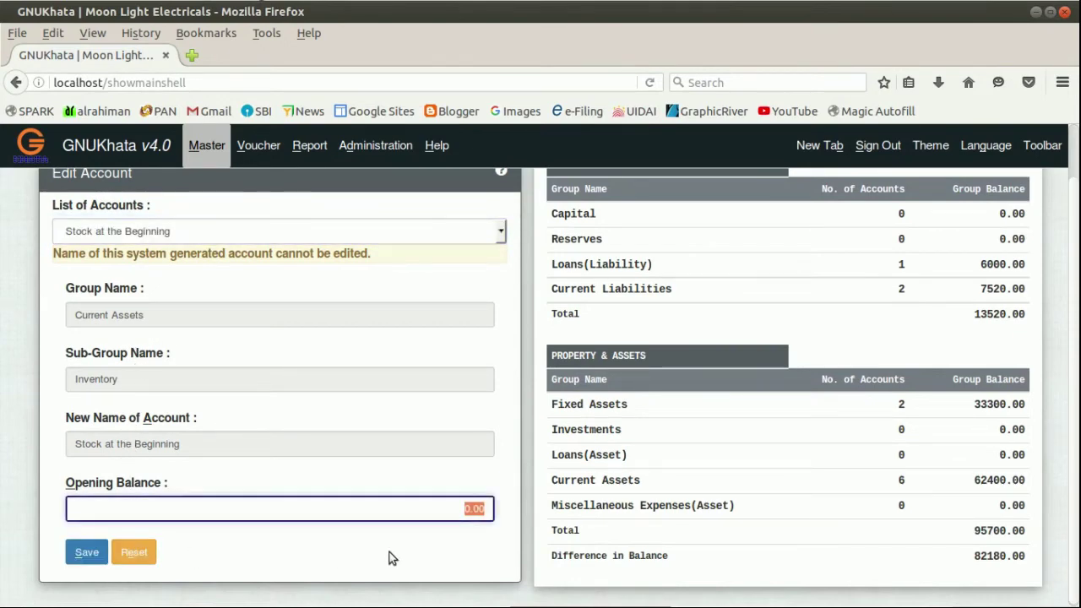
click(452, 508)
double_click(451, 509)
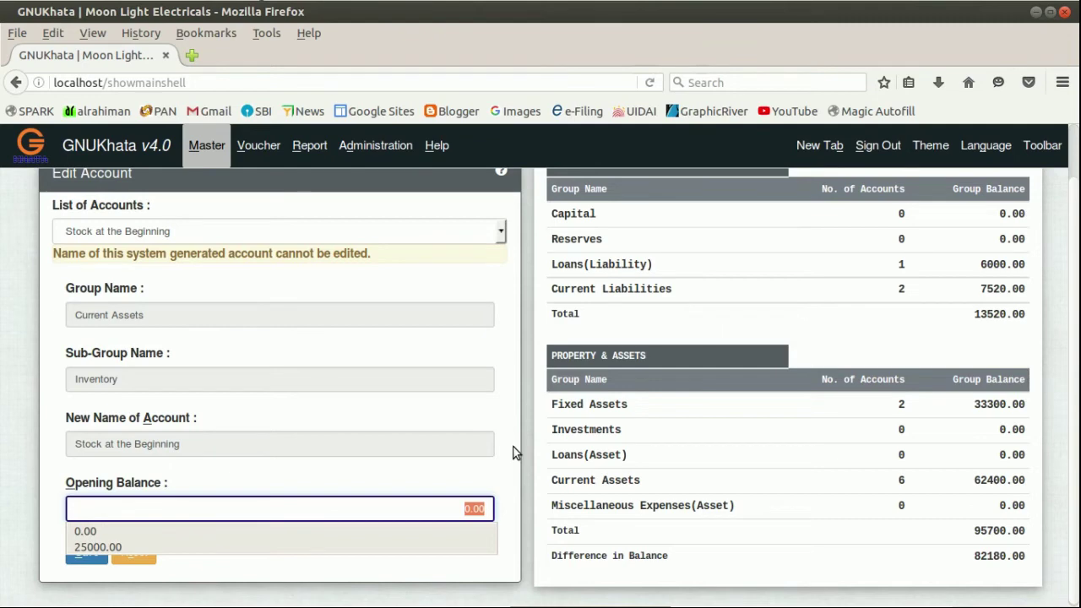
text(165)
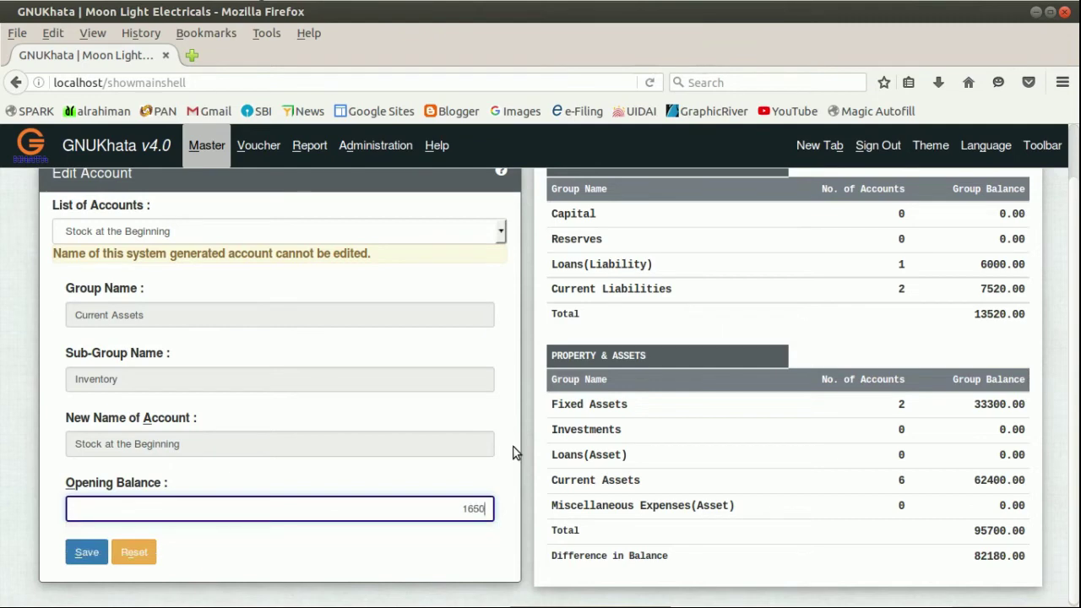
click(85, 556)
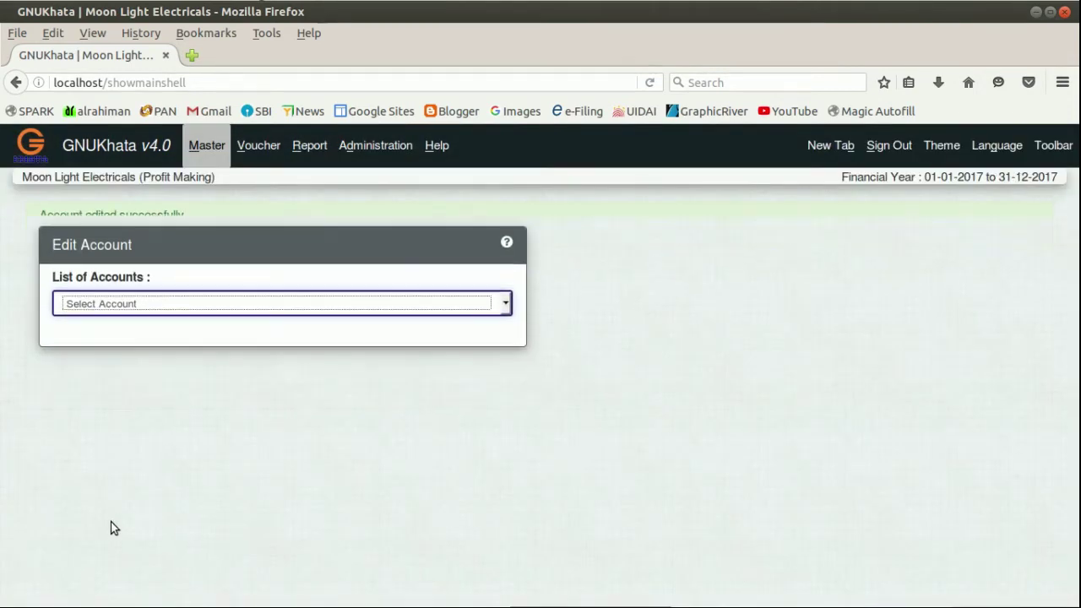
Start a new journal voucher, number 1, dated 01-01-2017.
click(257, 152)
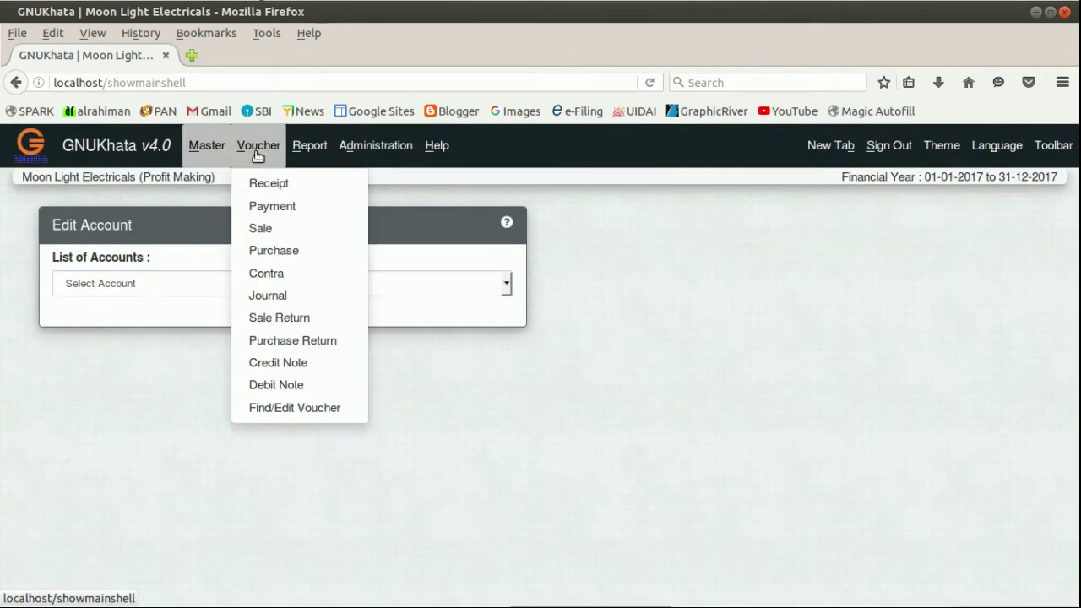
click(269, 297)
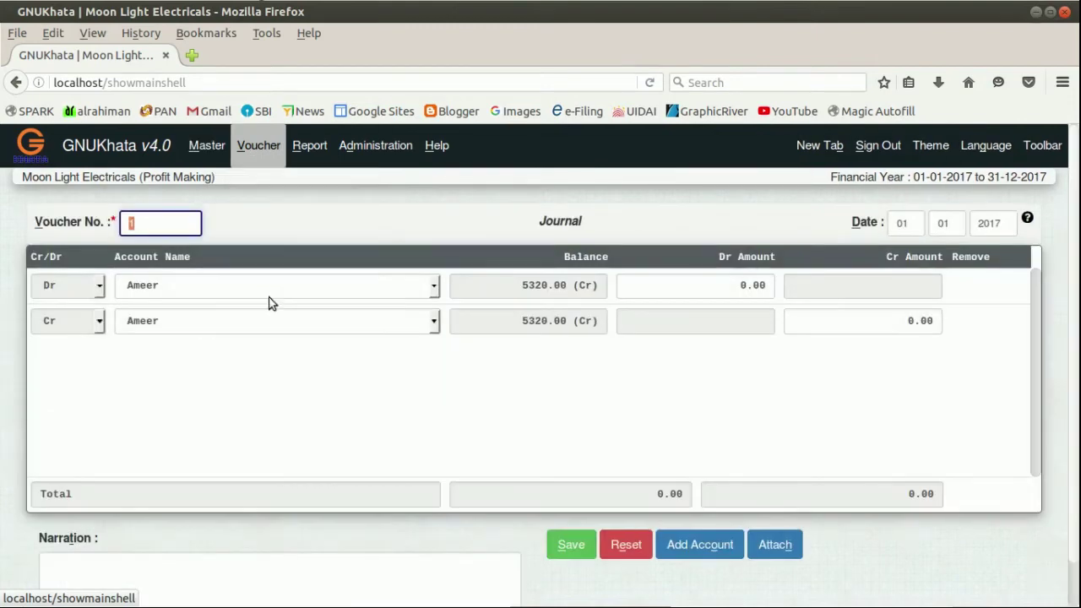
click(145, 222)
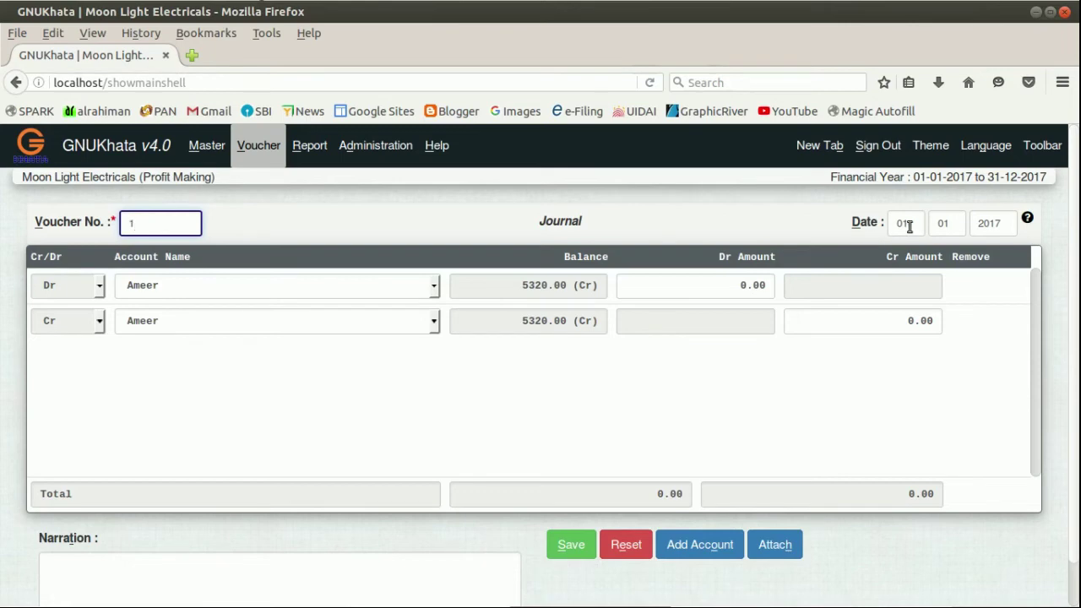
click(997, 225)
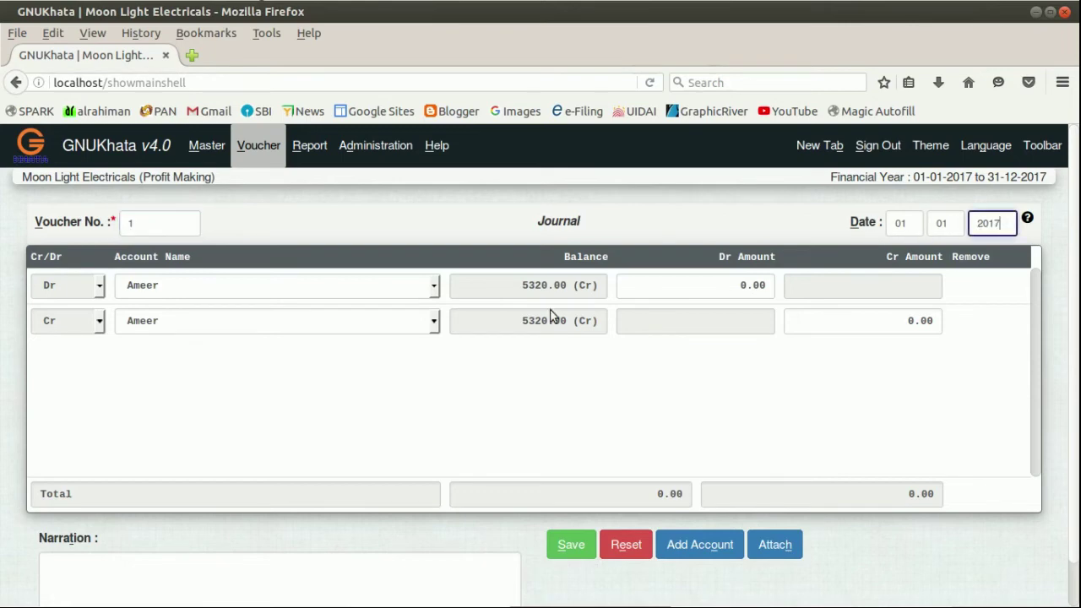
Debit the Opening Stock account with 16500.
click(192, 291)
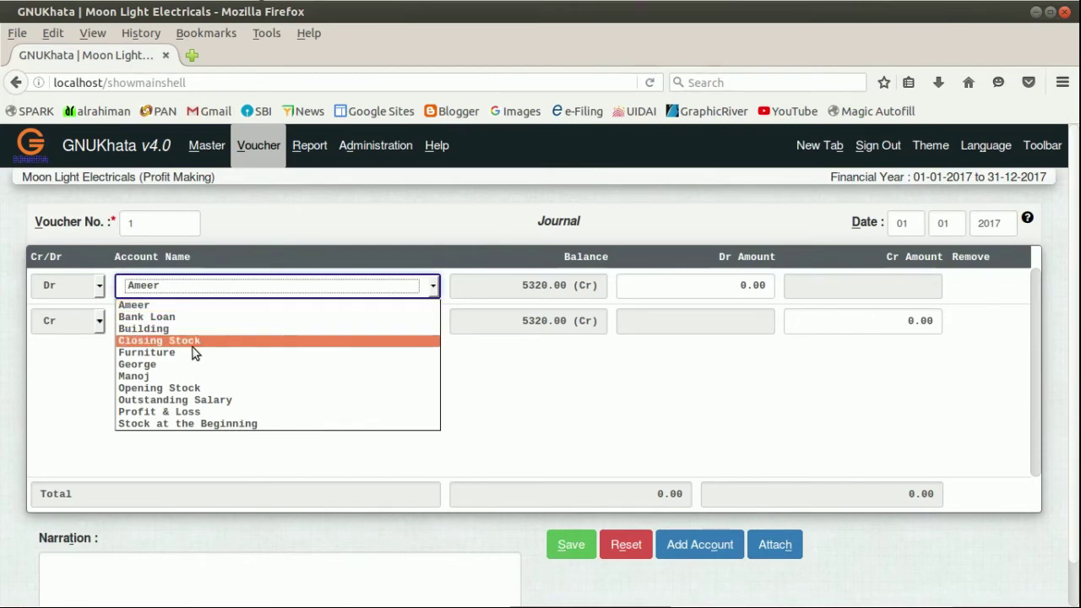
click(191, 386)
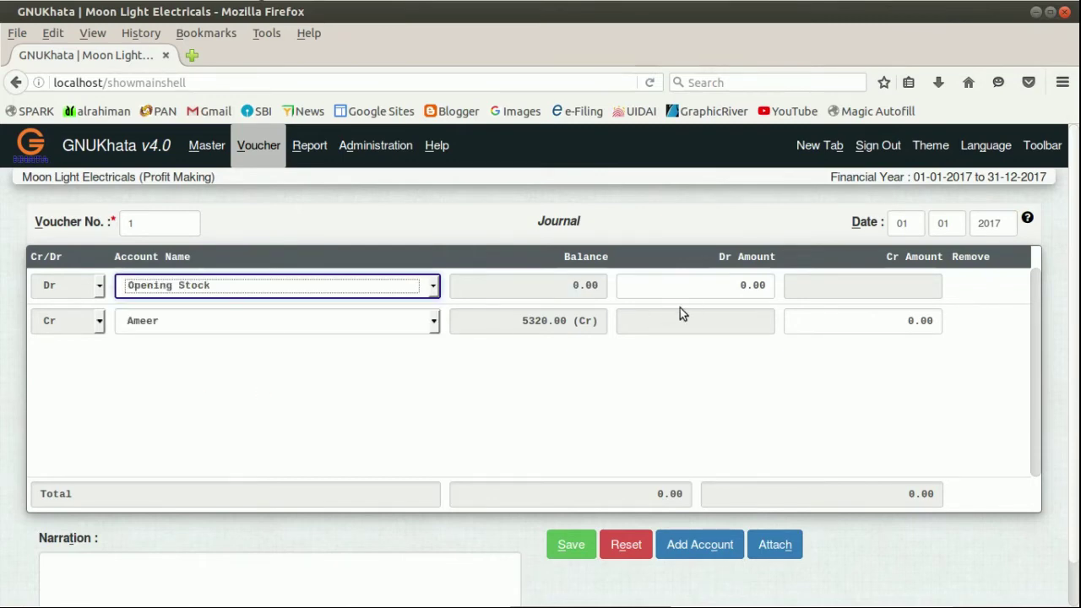
click(714, 287)
double_click(718, 285)
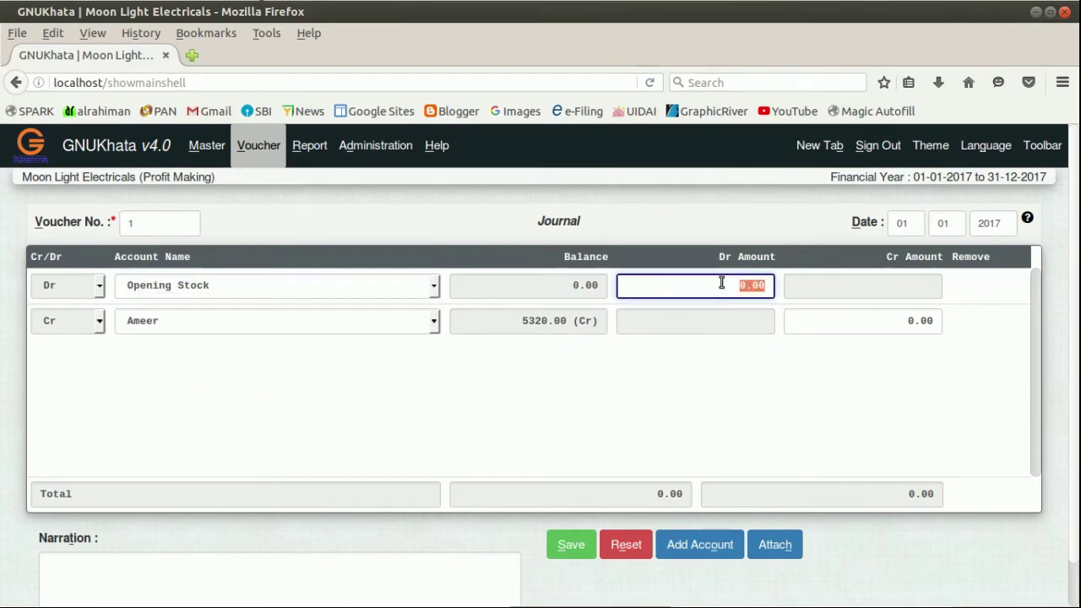
text(16500)
key(Return)
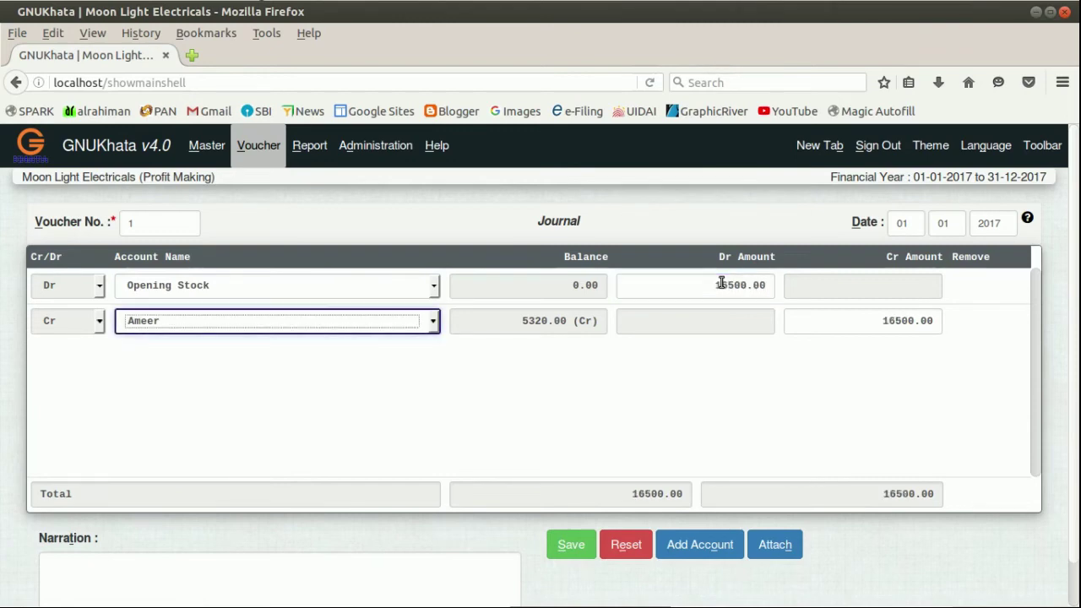
Credit Stock at the Beginning for the auto-filled 16500 and save the voucher.
click(309, 326)
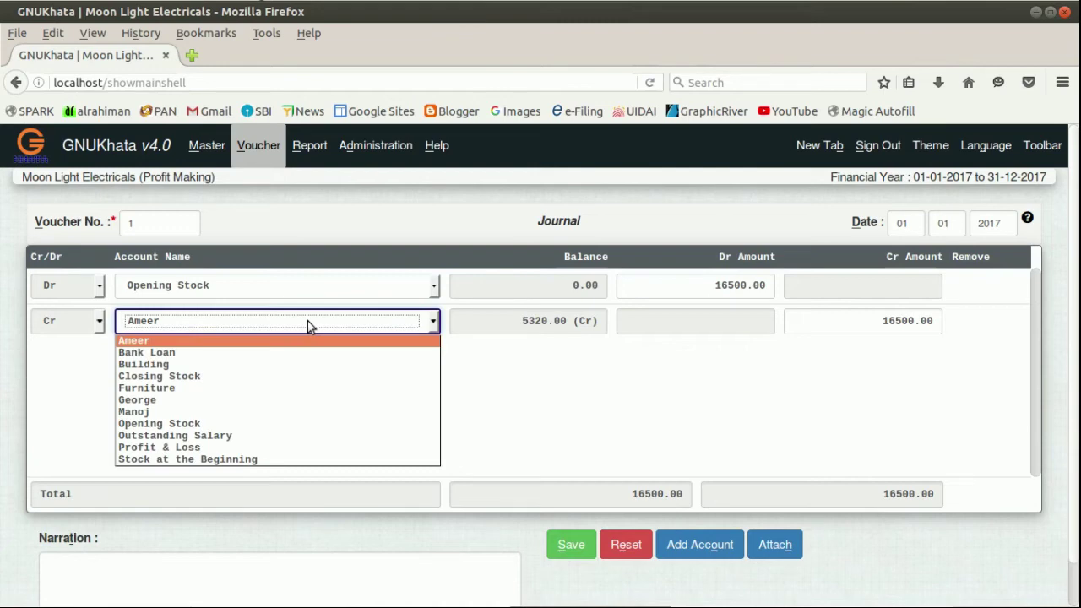
click(264, 458)
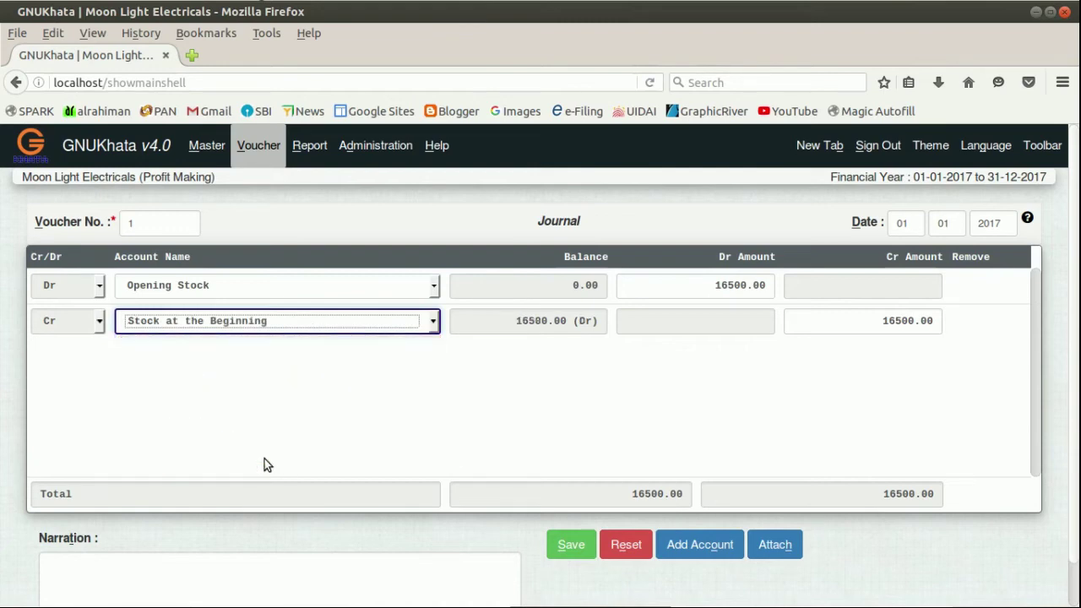
click(842, 326)
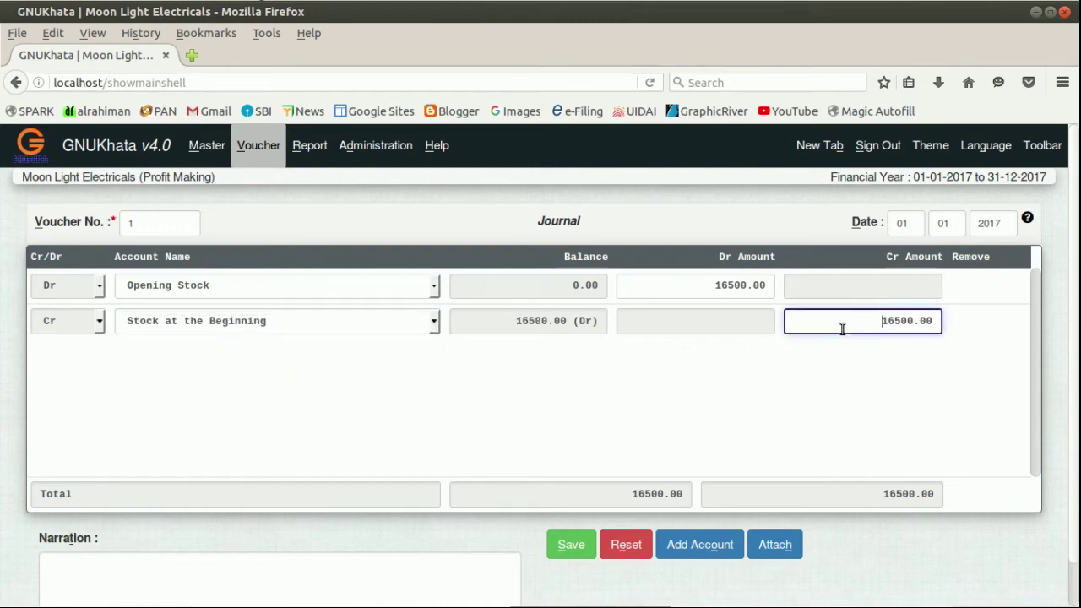
click(574, 545)
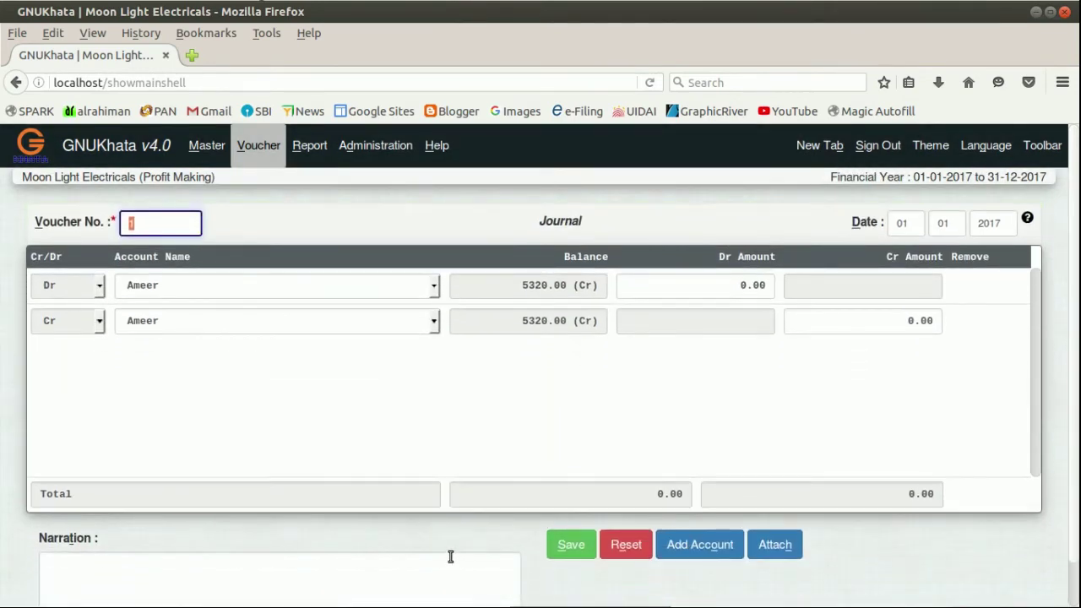
Generate the net trial balance from 01-01-2017 to 01-01-2017.
click(316, 153)
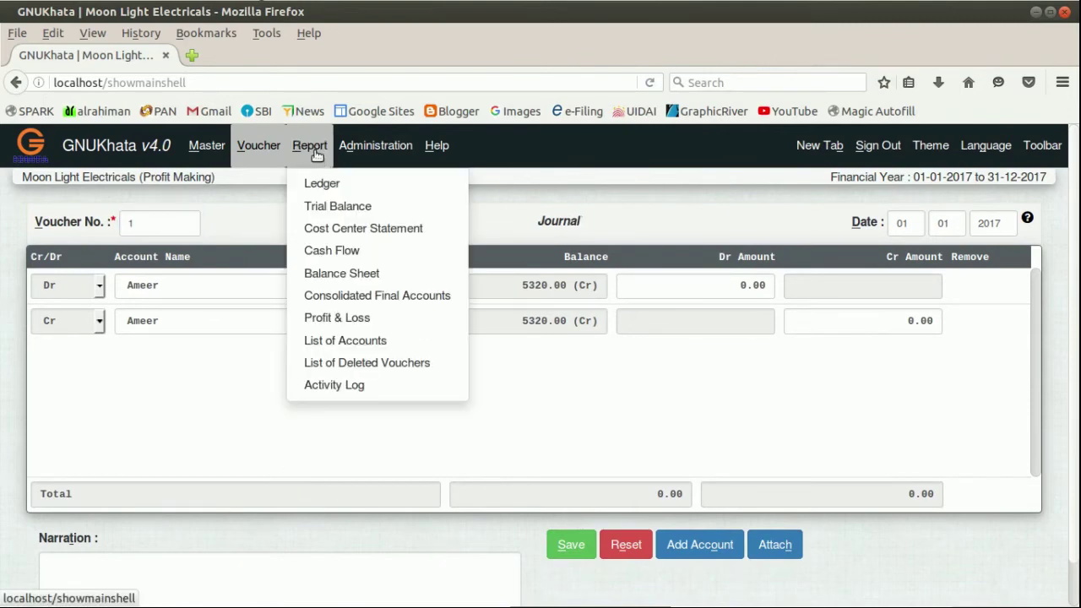
click(323, 211)
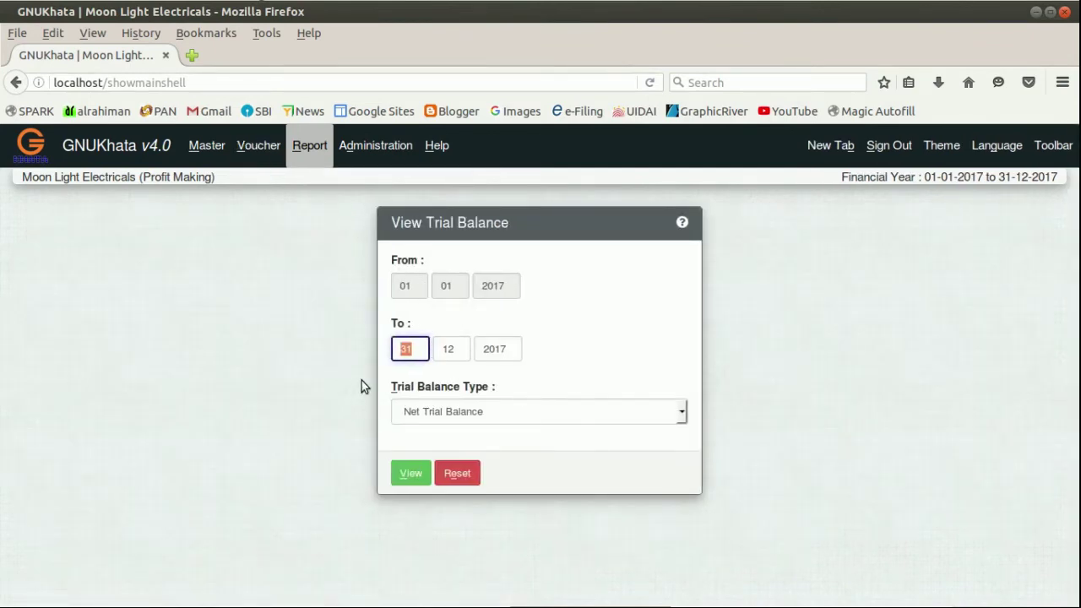
text(01)
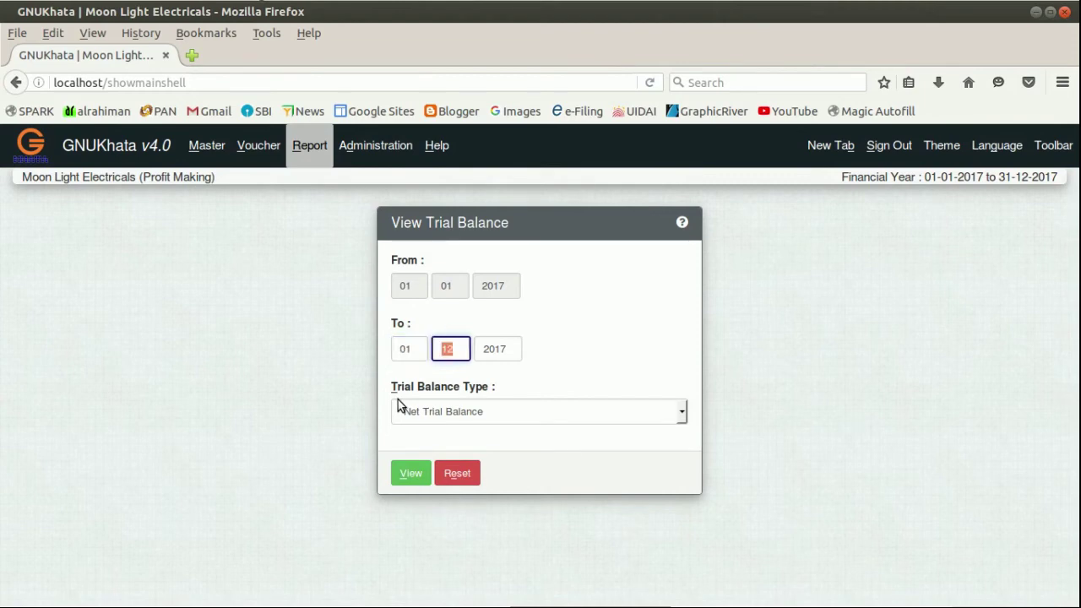
text(01)
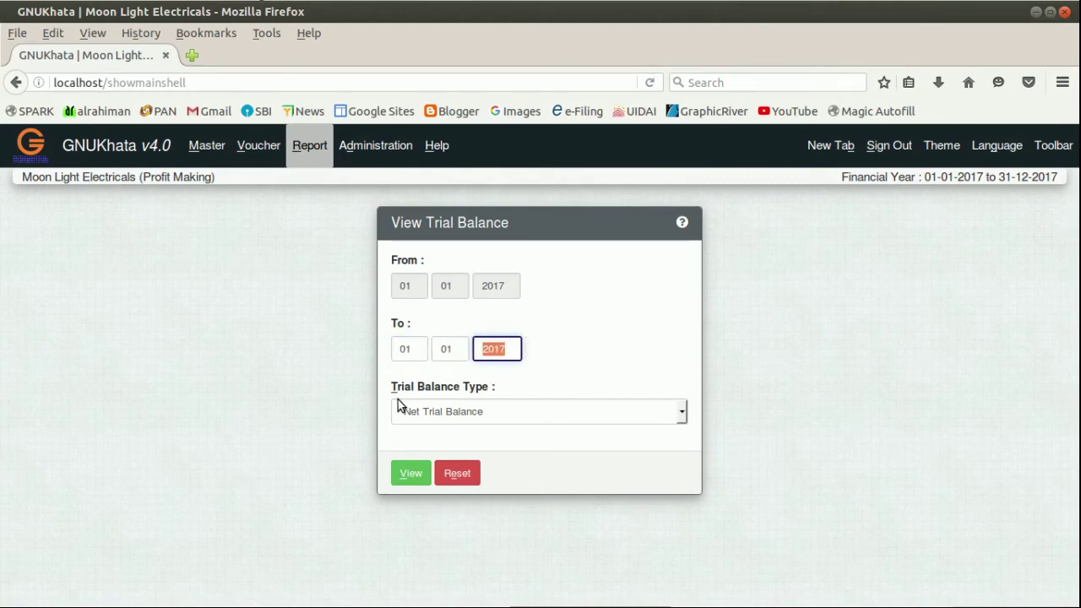
click(410, 472)
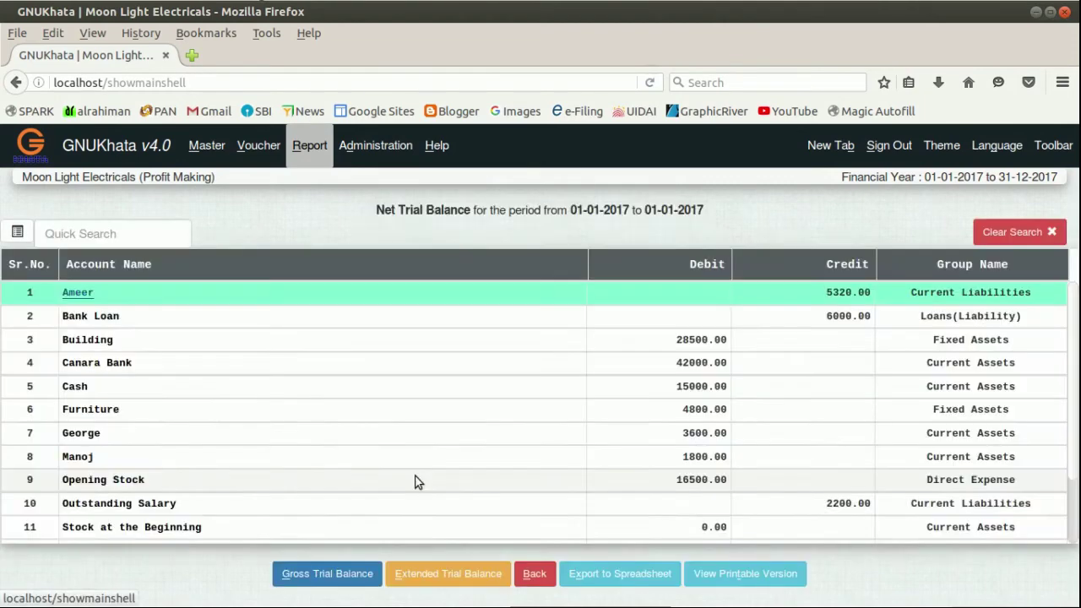
Locate and highlight the 98680.00 Difference in Trial balance row.
scroll(600, 338, down, 1)
scroll(603, 341, up, 1)
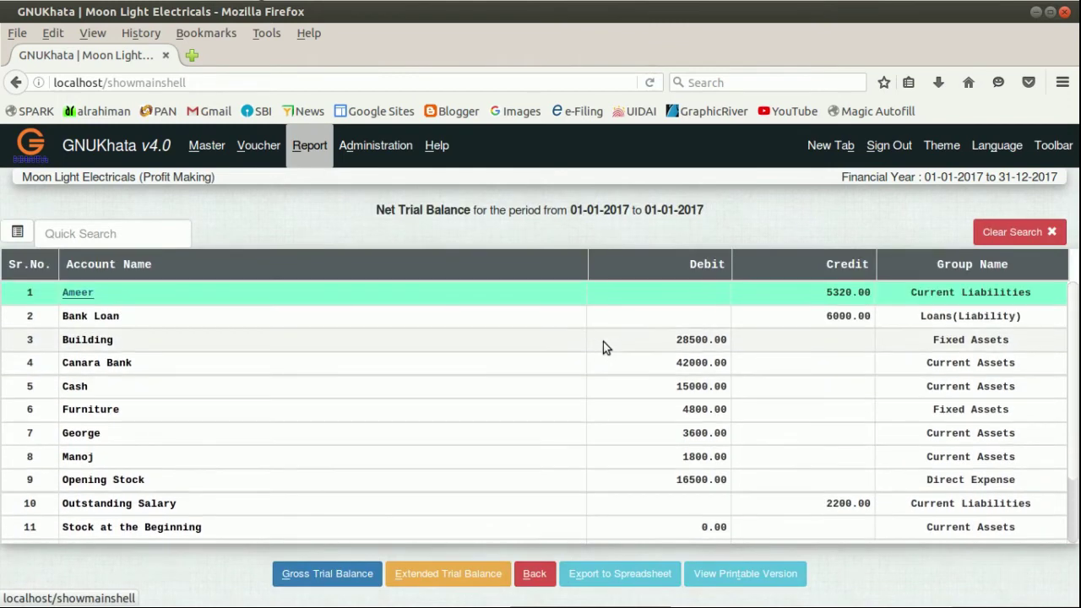
scroll(602, 341, down, 1)
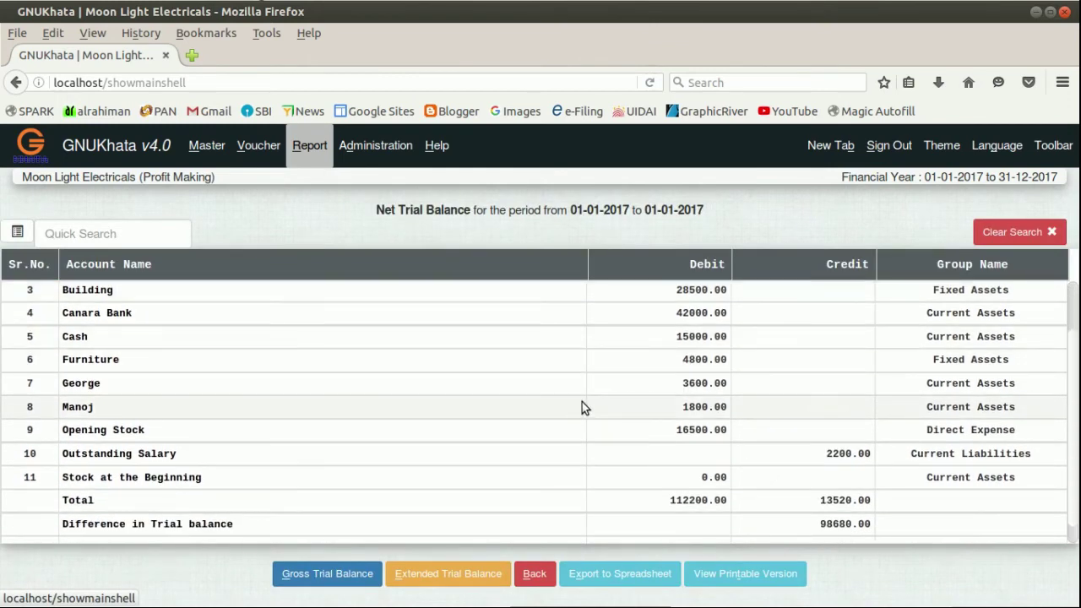
scroll(584, 403, down, 1)
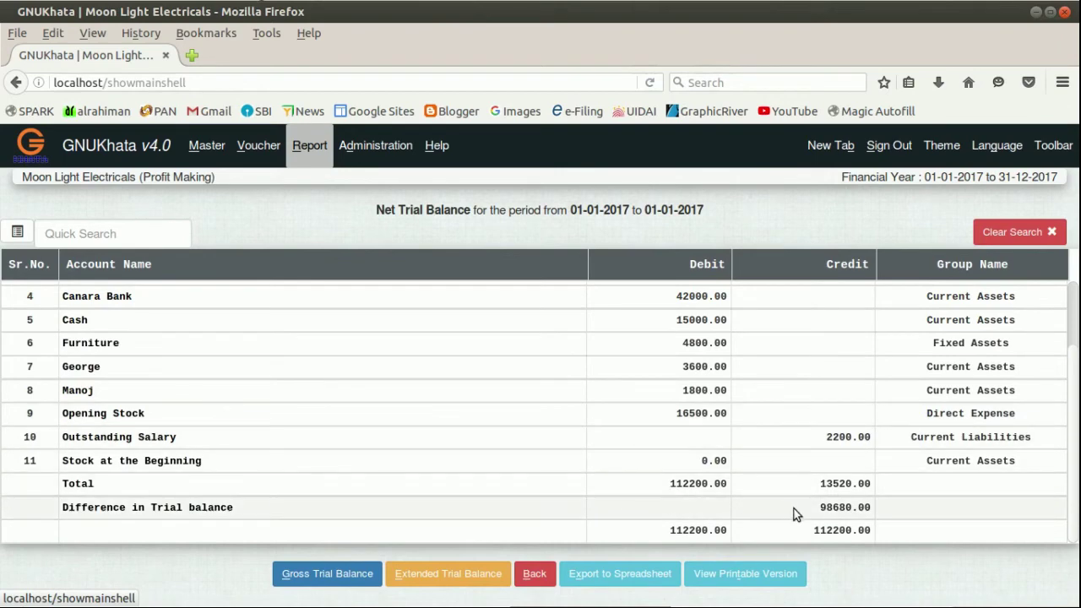
drag(816, 511, 885, 511)
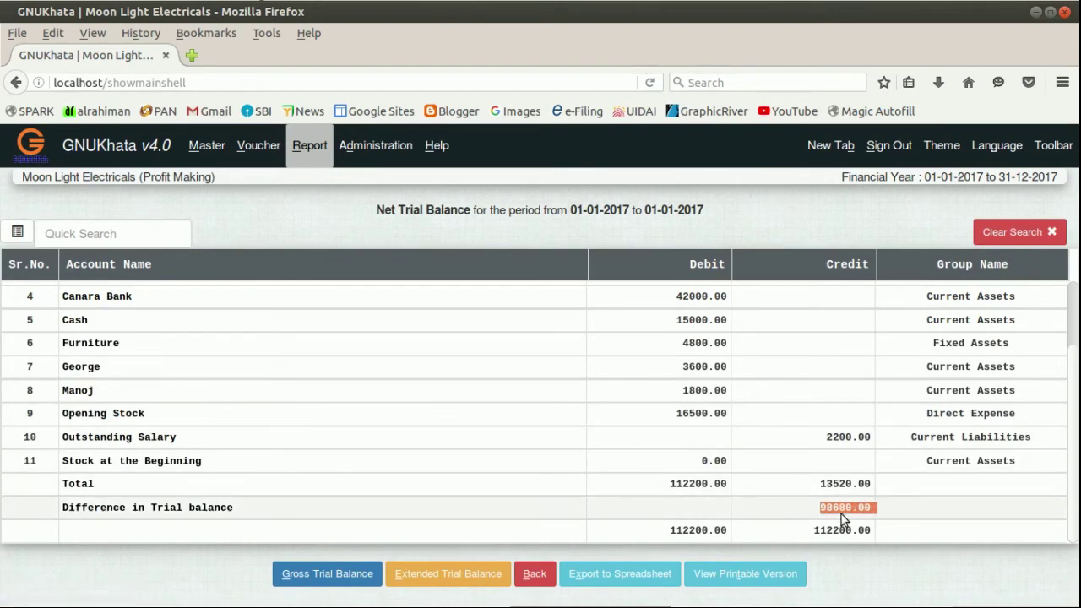
drag(85, 512, 101, 510)
click(252, 514)
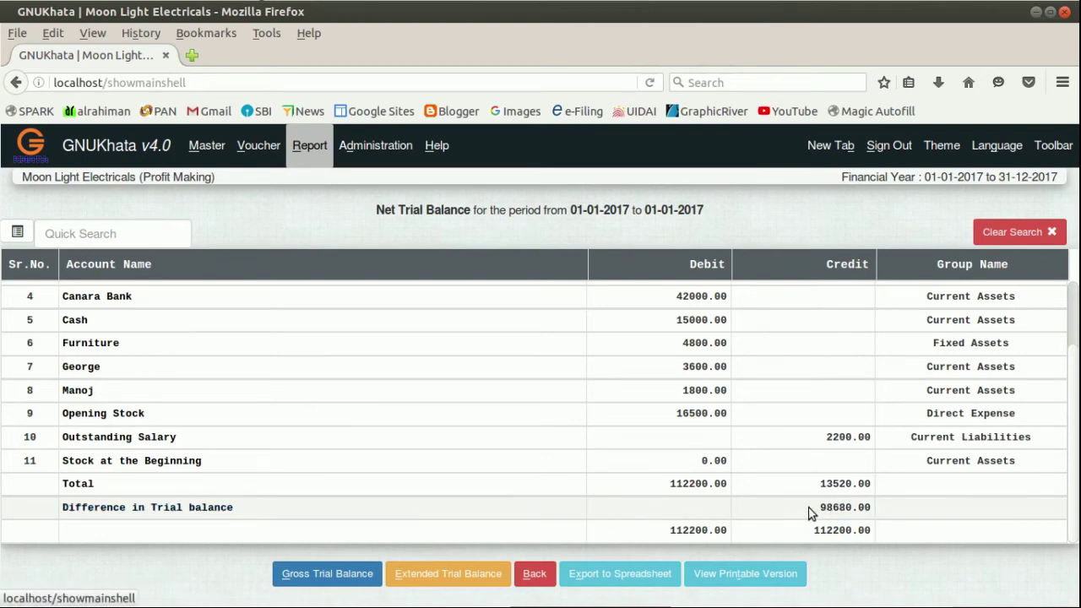
drag(818, 507, 876, 507)
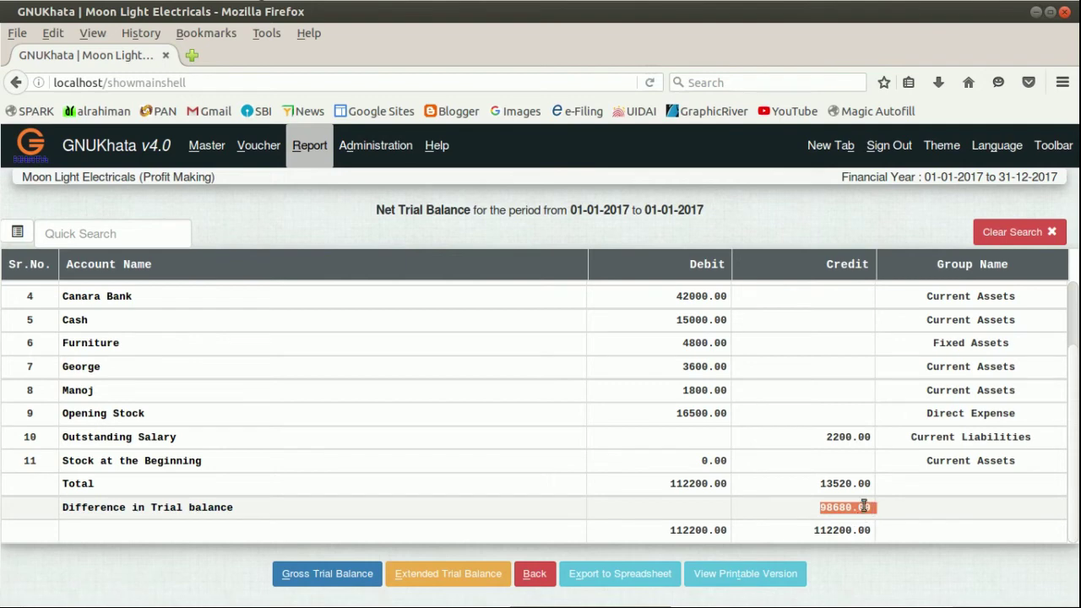
click(863, 504)
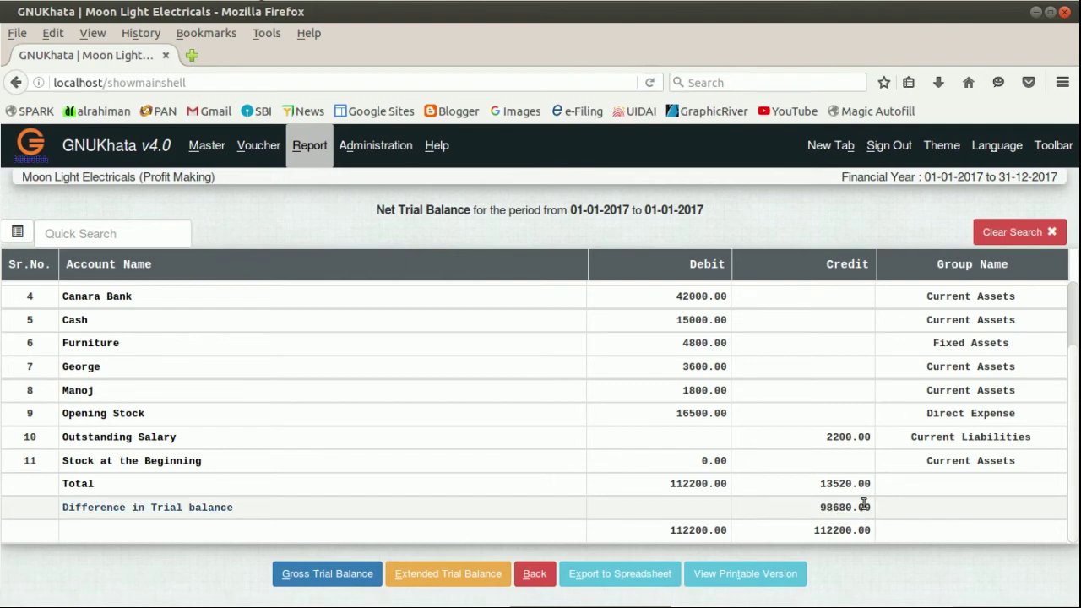
click(804, 506)
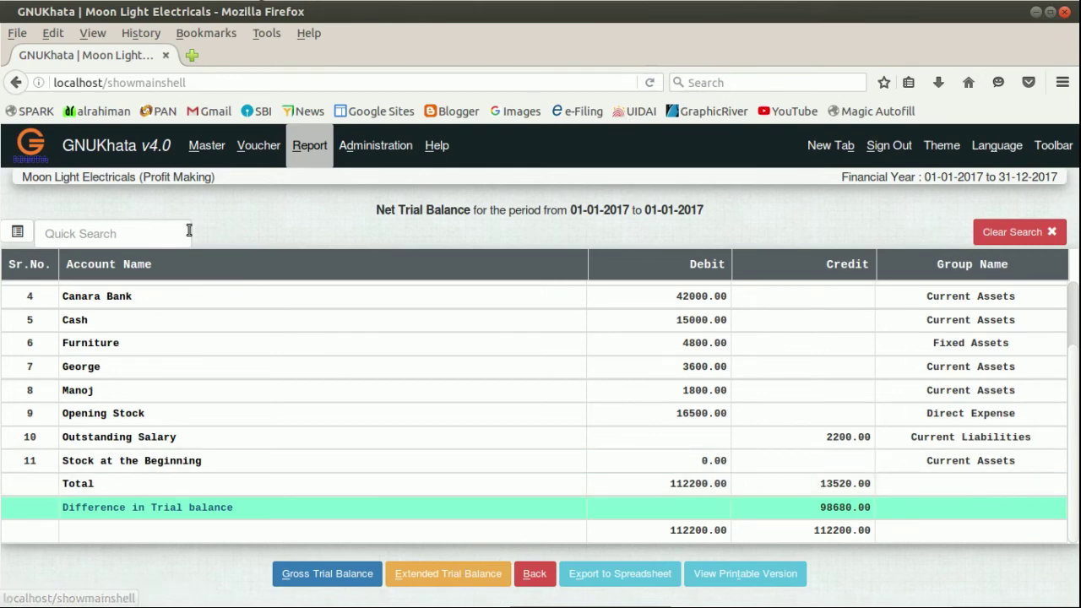
Begin a new account in the Capital group with sub-group None.
click(214, 150)
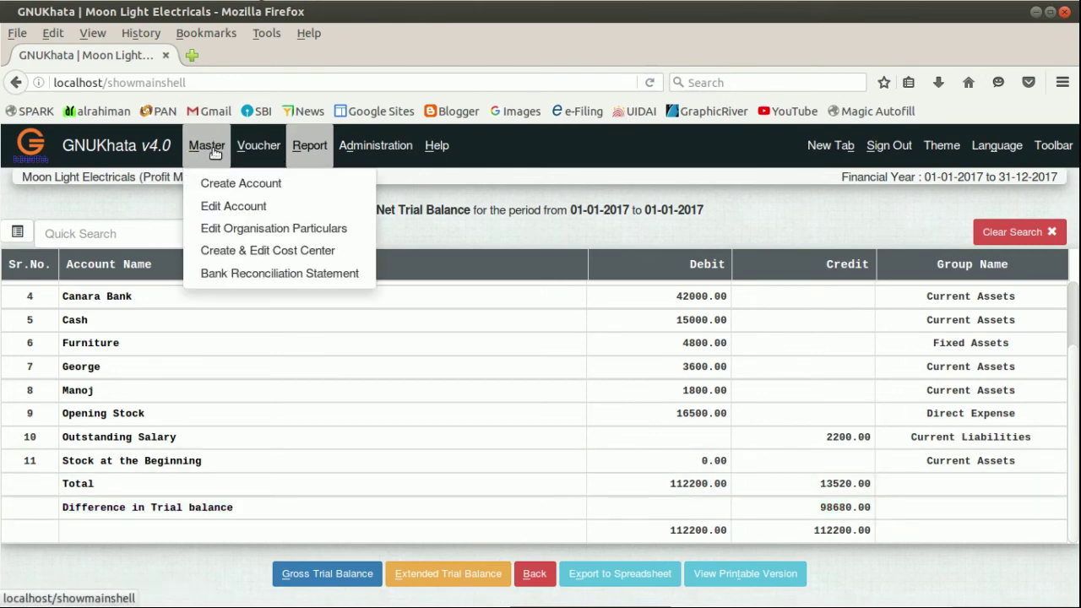
click(221, 183)
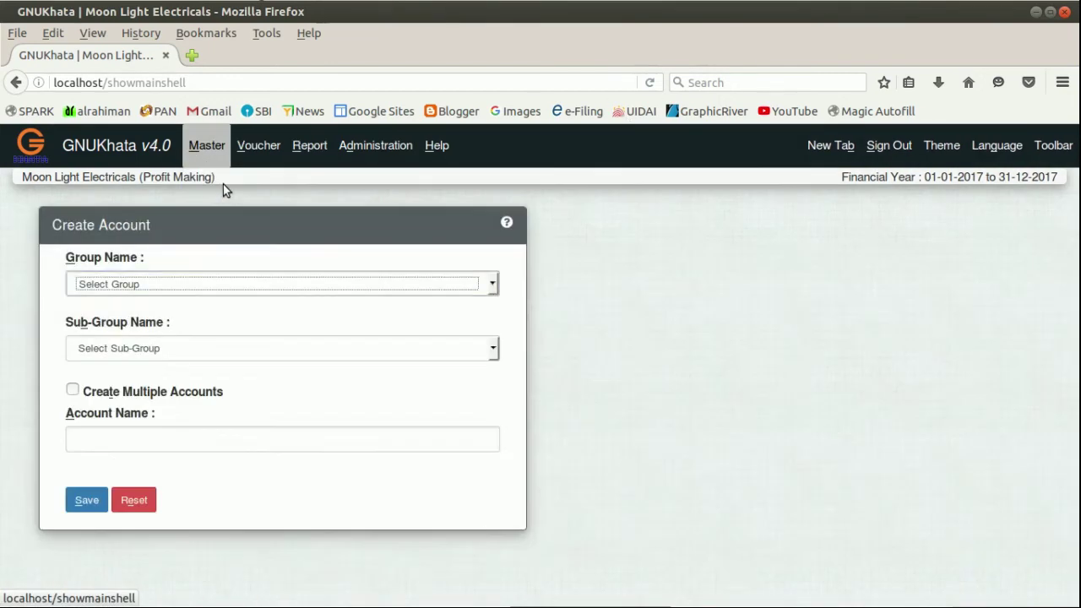
click(211, 288)
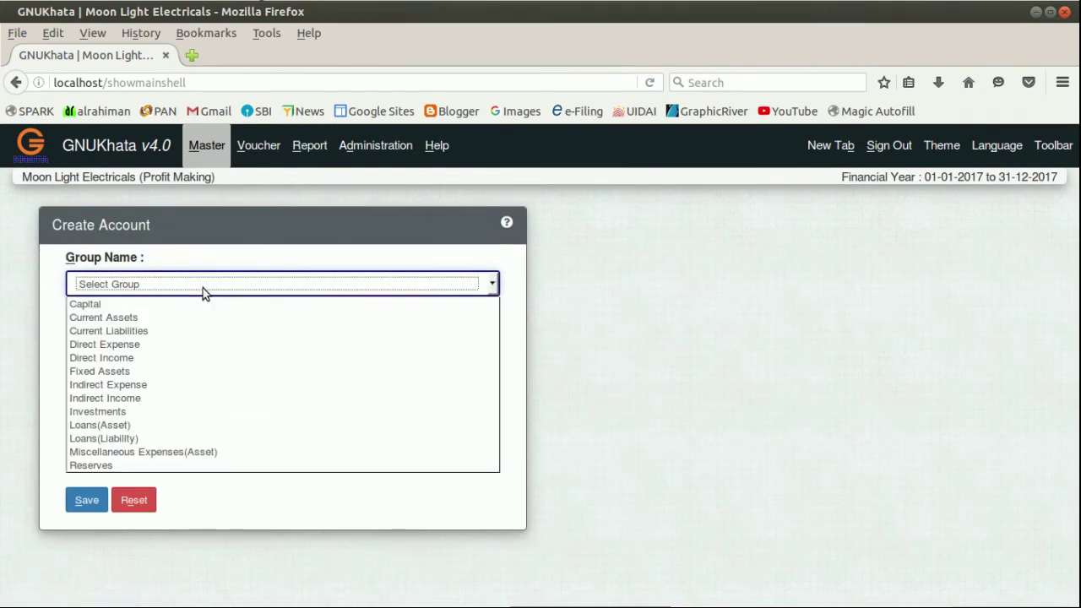
click(193, 305)
click(184, 350)
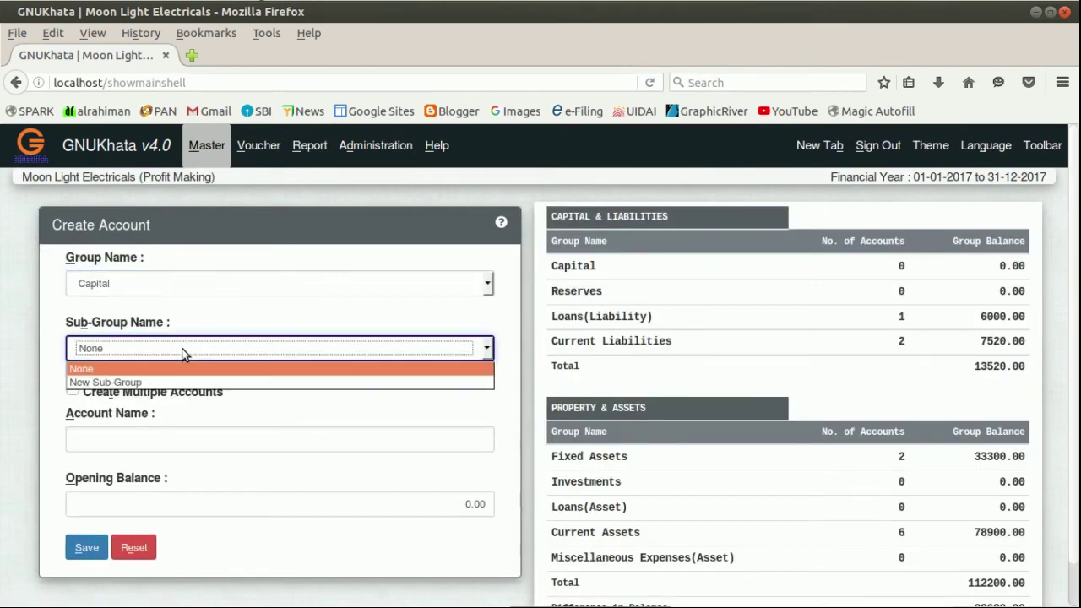
click(184, 353)
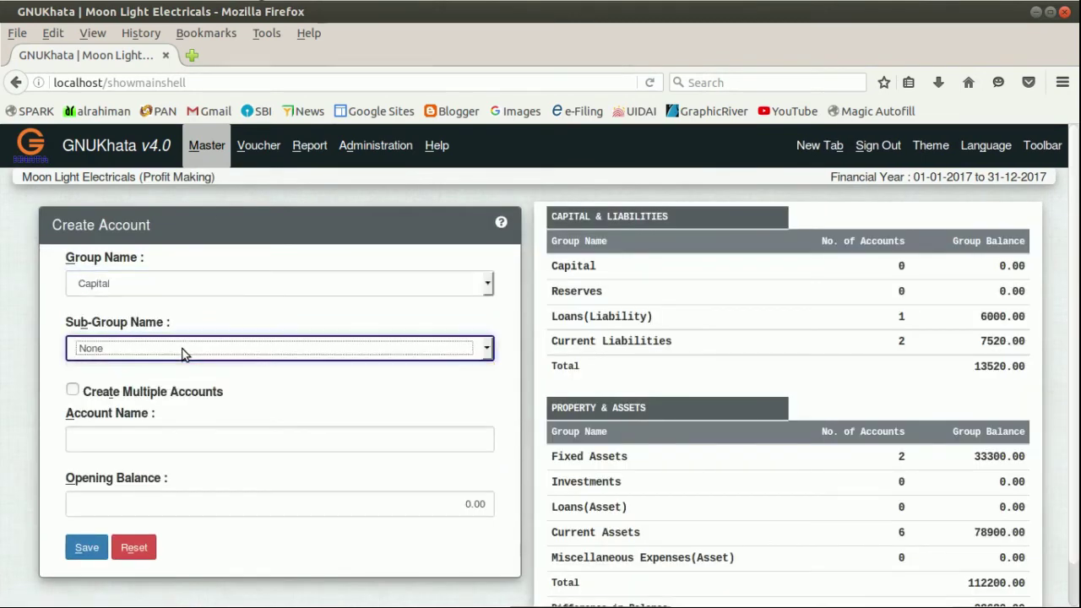
Name the account Capital, give it a 98680 opening balance, and save it.
click(182, 436)
text(Ca)
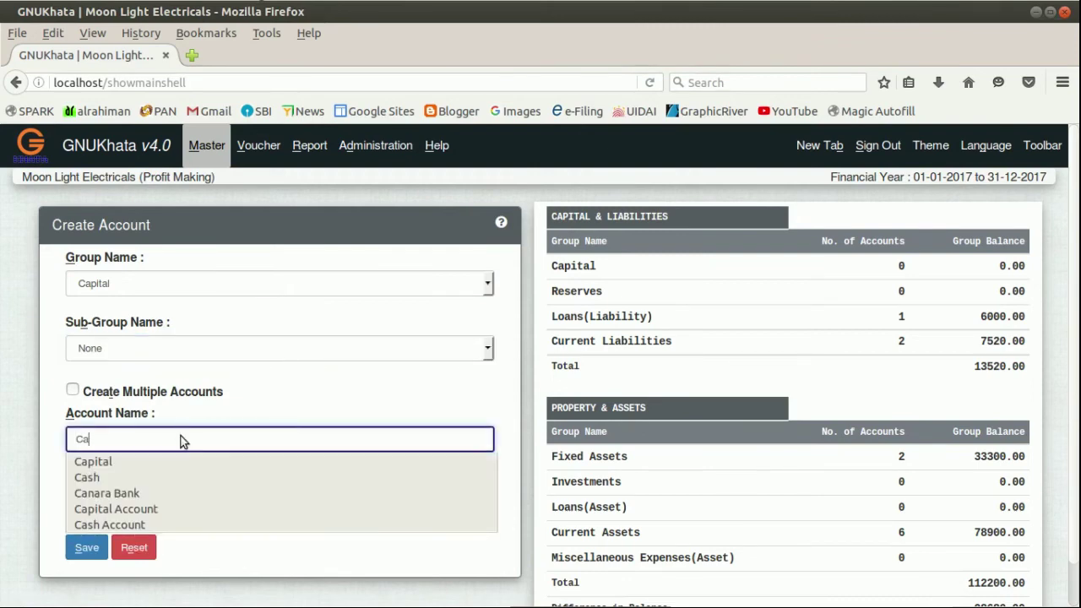
text(pital)
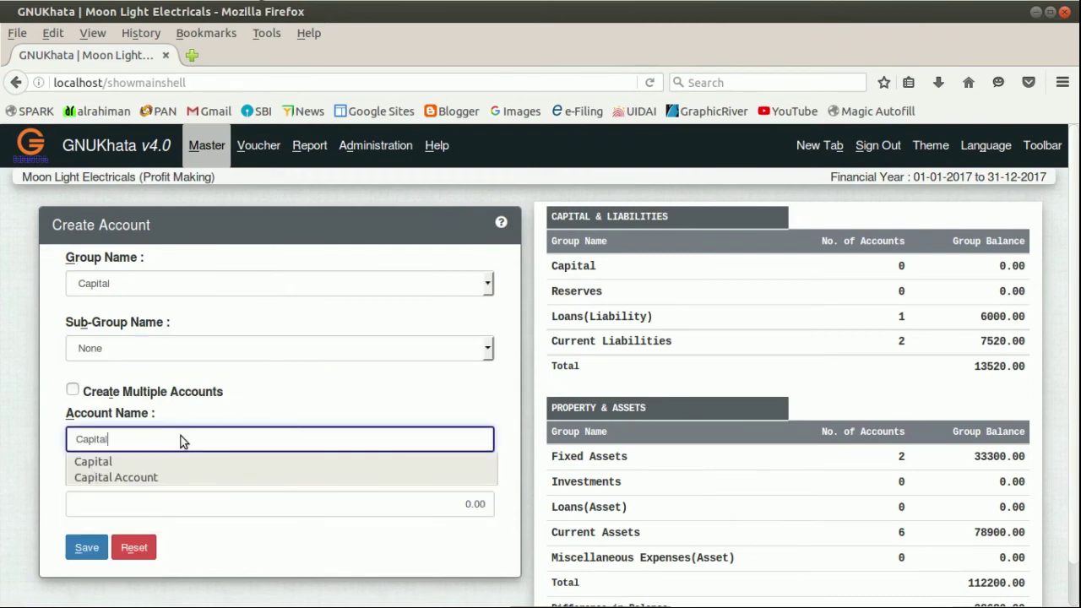
key(Tab)
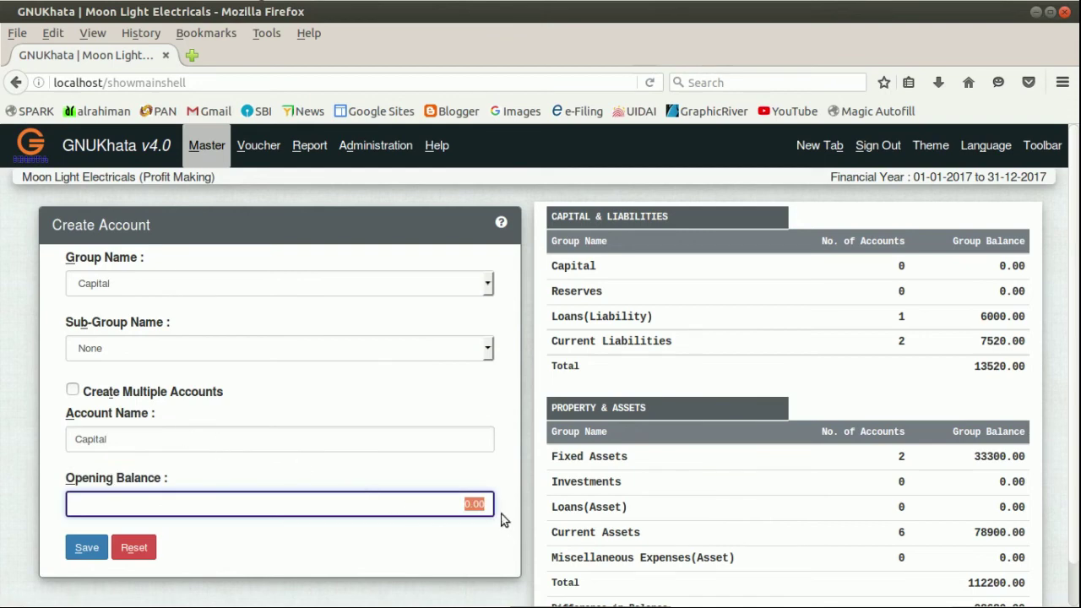
key(BackSpace)
text(98680)
drag(448, 503, 488, 504)
click(425, 511)
click(86, 547)
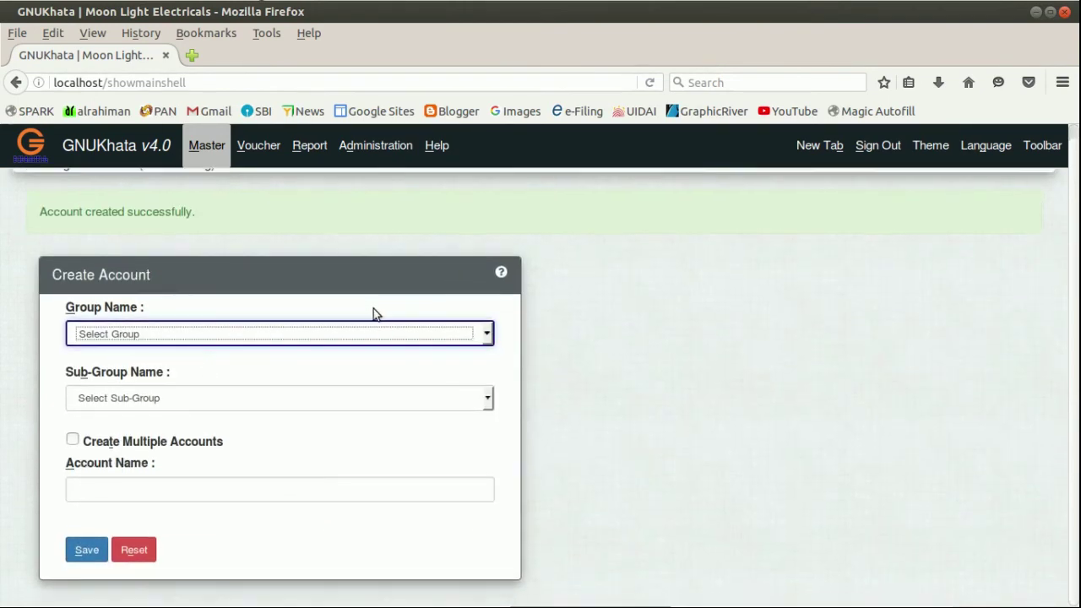
click(310, 147)
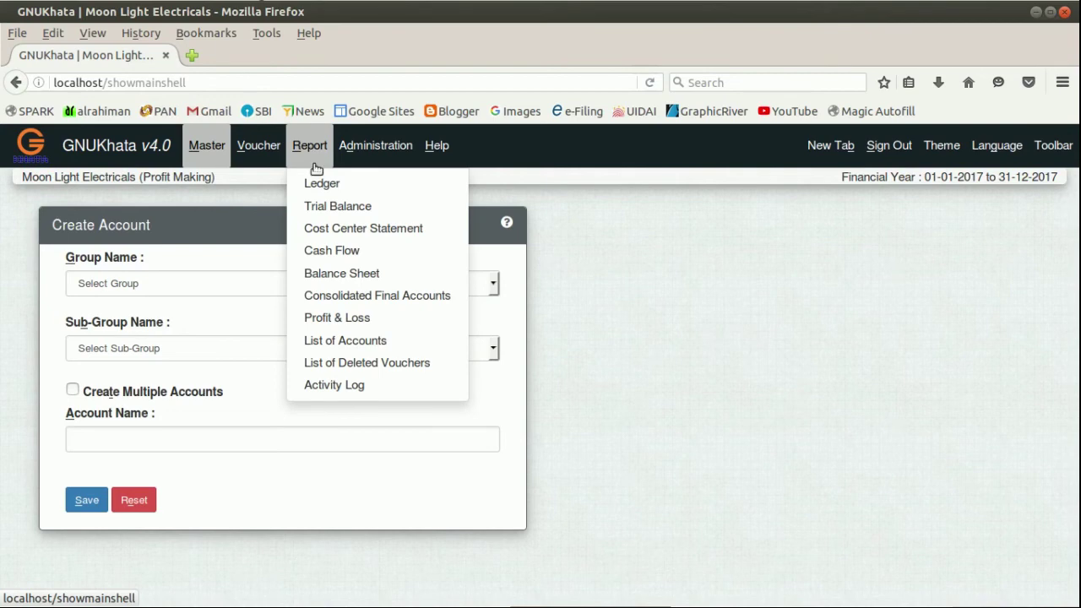
Generate the updated net trial balance for 01-01-2017 to 01-01-2017.
click(329, 210)
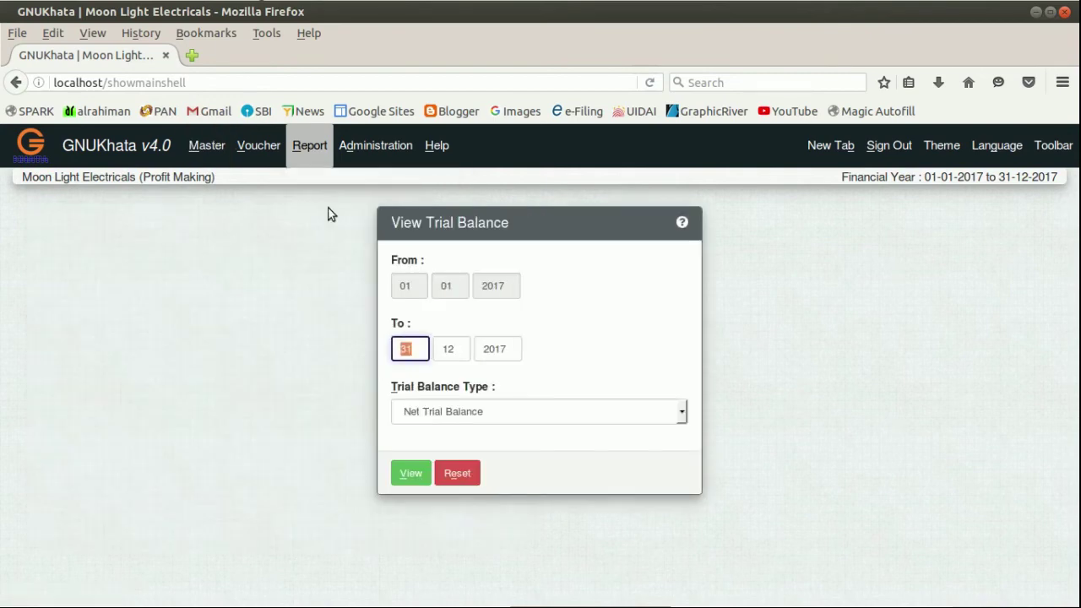
text(0101)
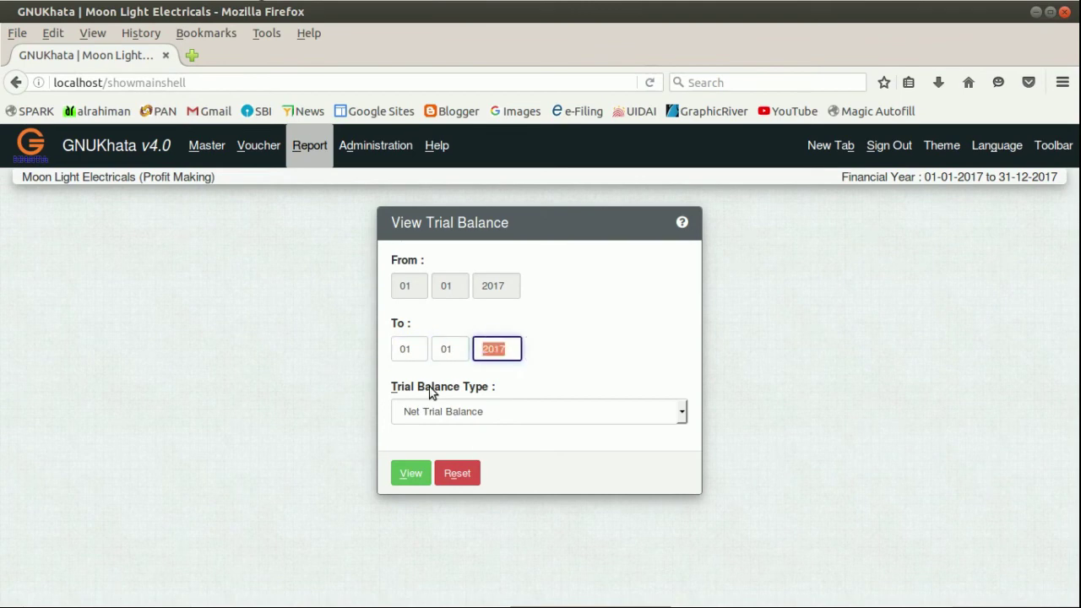
click(411, 473)
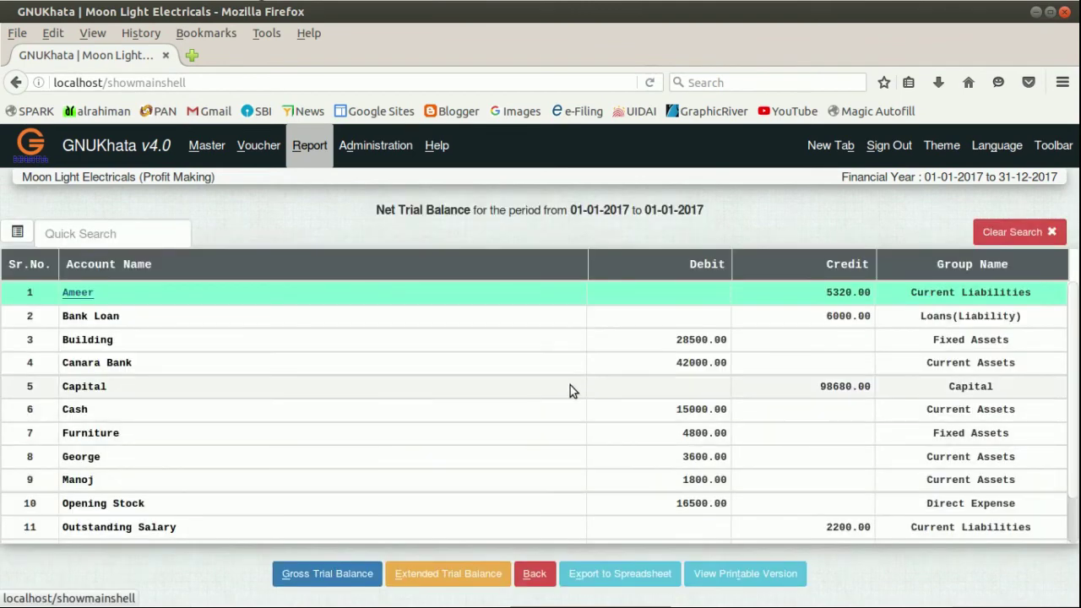
Confirm both totals read 112200.00 and Opening Stock shows a 16500.00 debit.
scroll(609, 393, down, 1)
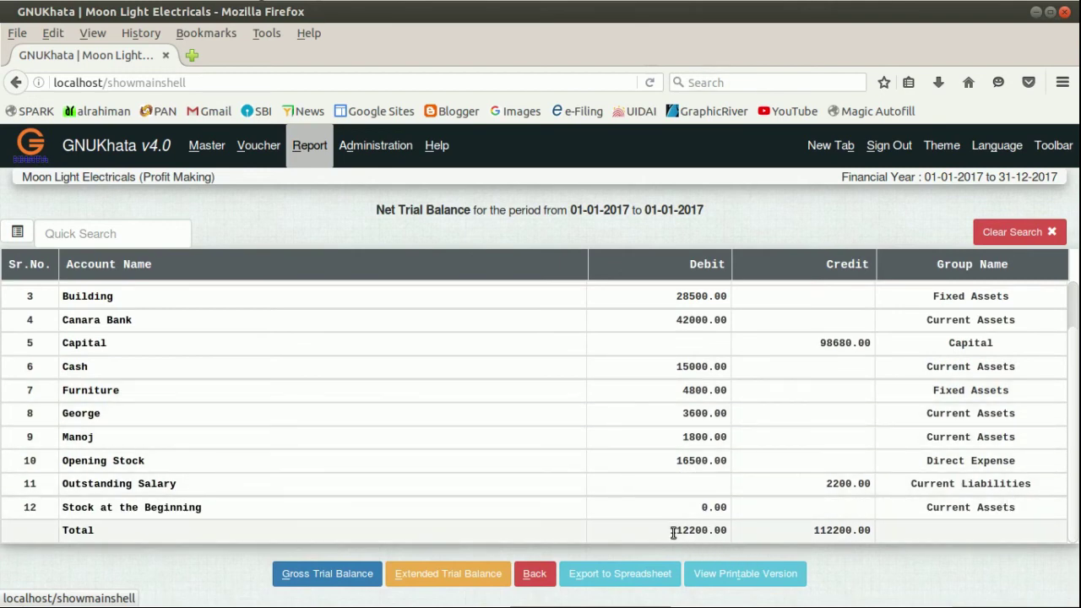
drag(670, 530, 729, 536)
click(729, 536)
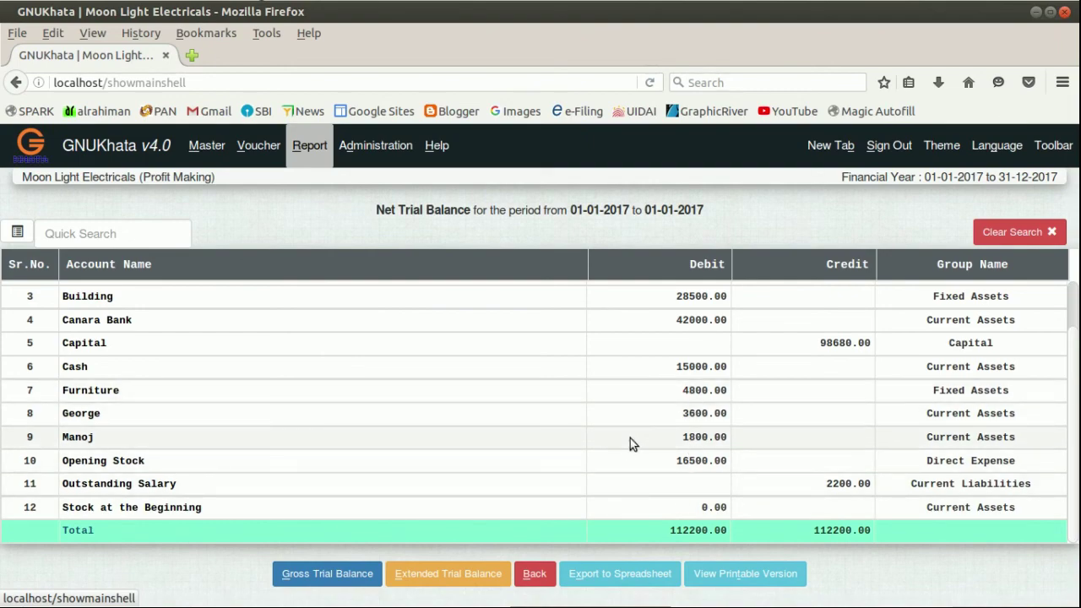
click(692, 461)
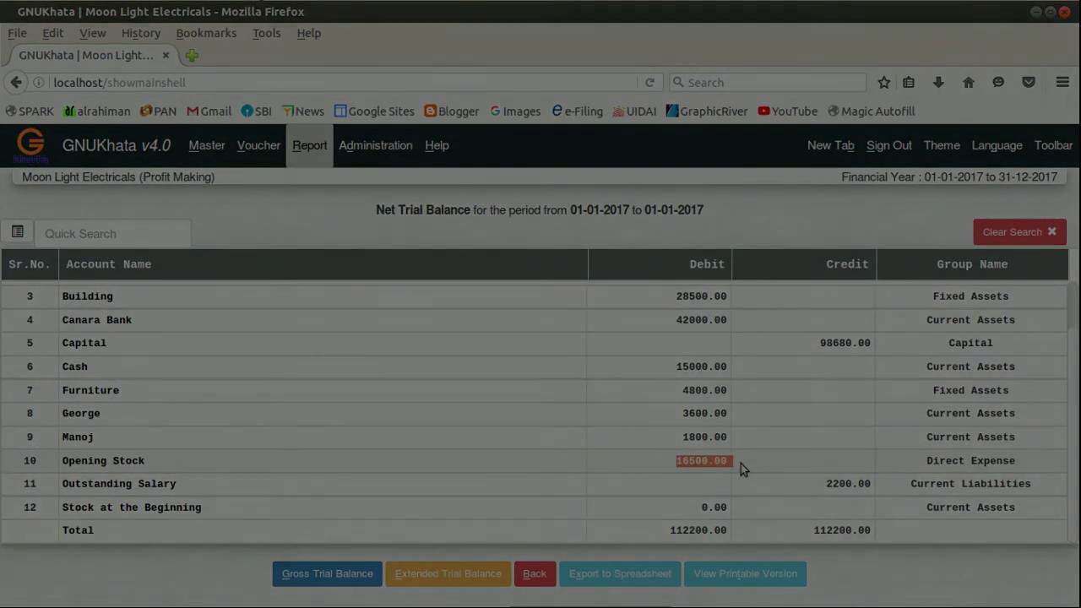